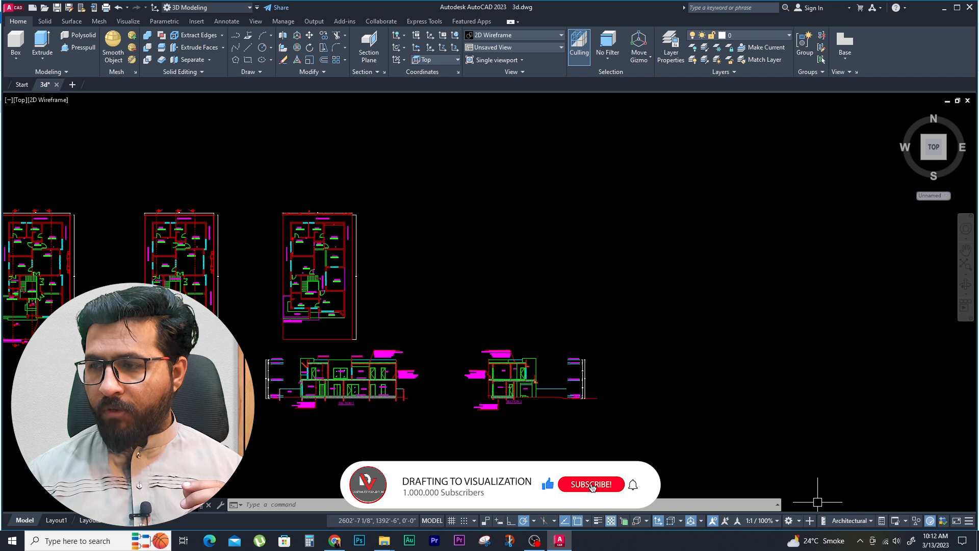
click(799, 520)
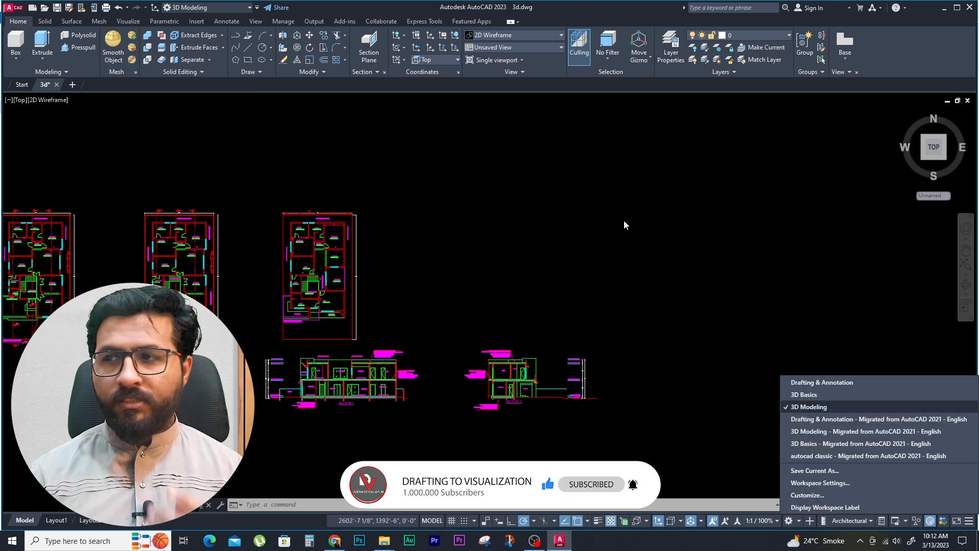
click(460, 278)
click(454, 308)
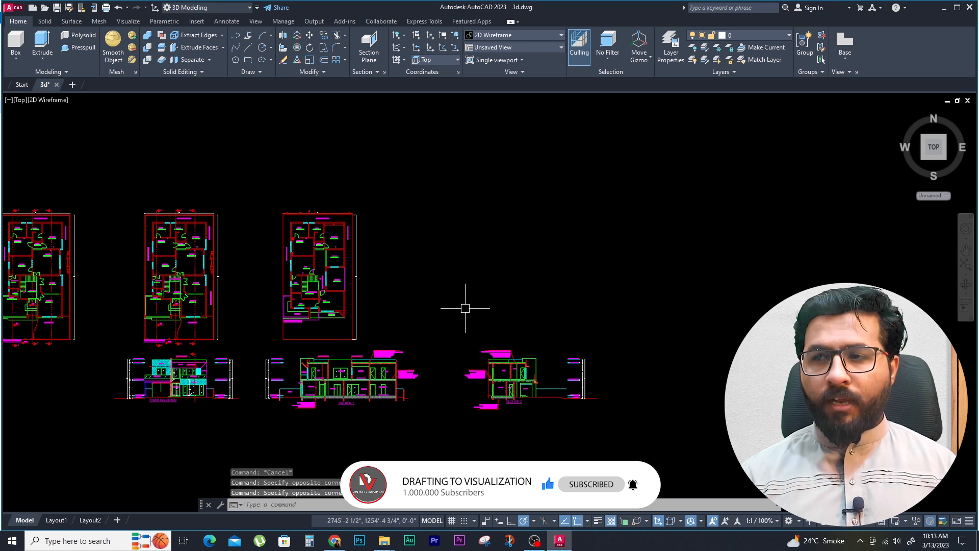
Draw a small square in the empty area beside the floor plans using the Rectangle command's Dimensions option
text(rec)
key(Return)
click(472, 262)
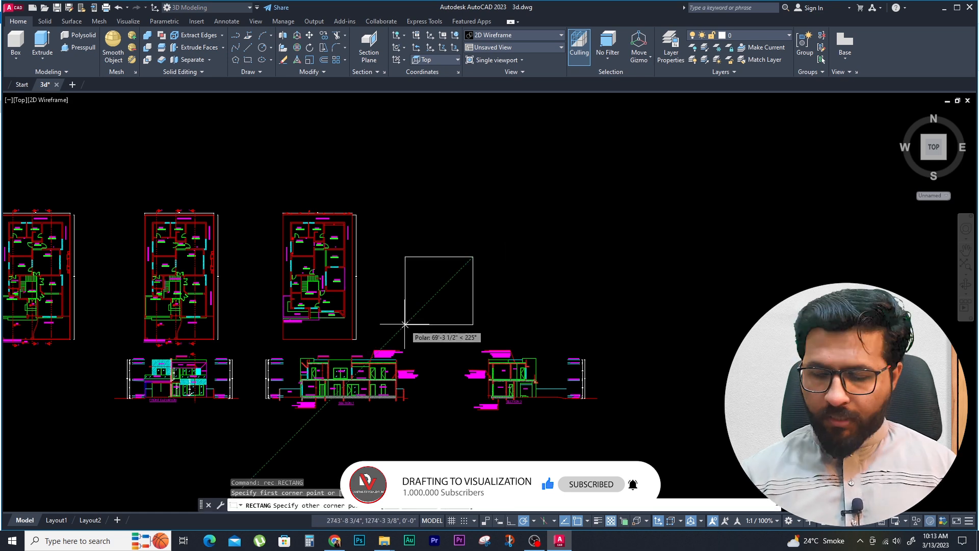
text(d)
key(Return)
key(Return)
key(Return)
click(404, 324)
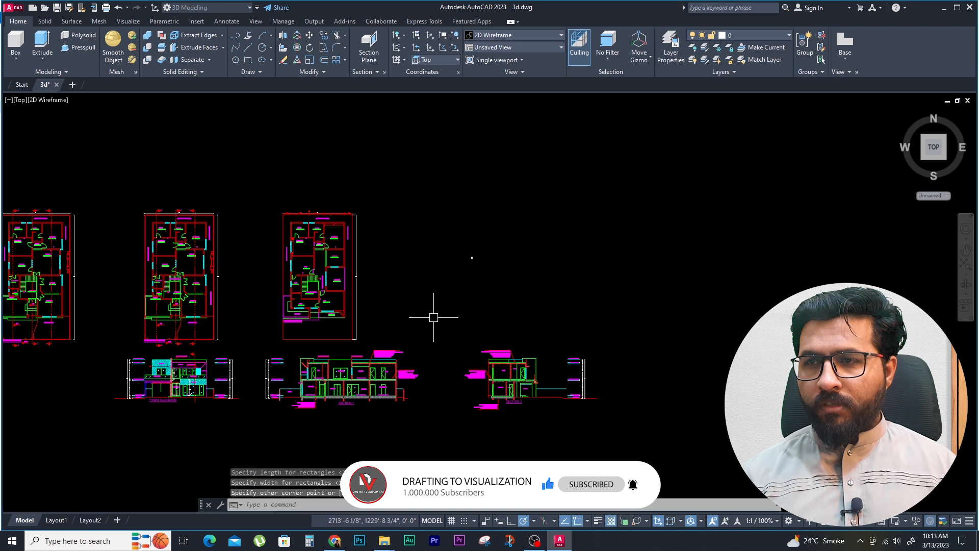
scroll(520, 227, up, 5)
key(Escape)
key(Escape)
key(Escape)
Switch the viewport from the top view to SW Isometric
scroll(520, 227, up, 2)
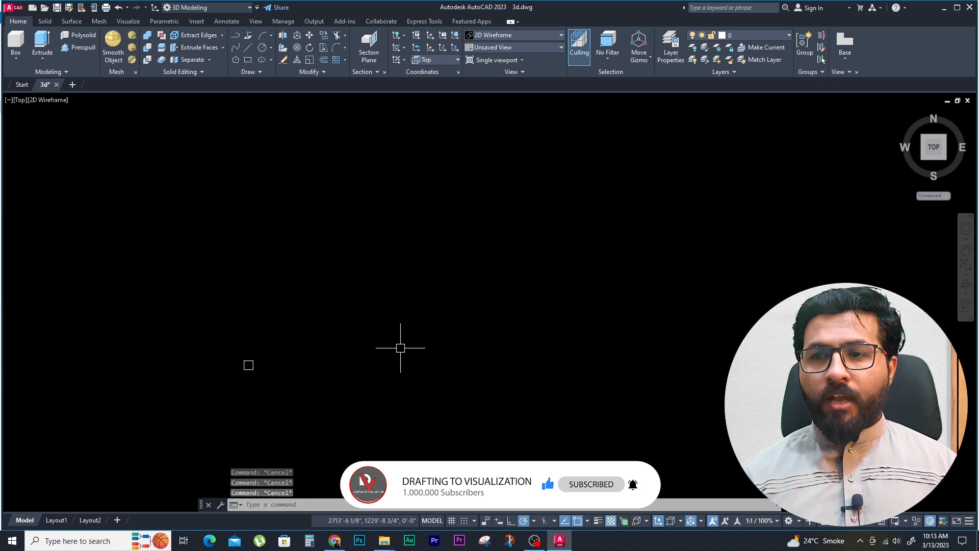
scroll(220, 385, up, 3)
scroll(293, 376, down, 3)
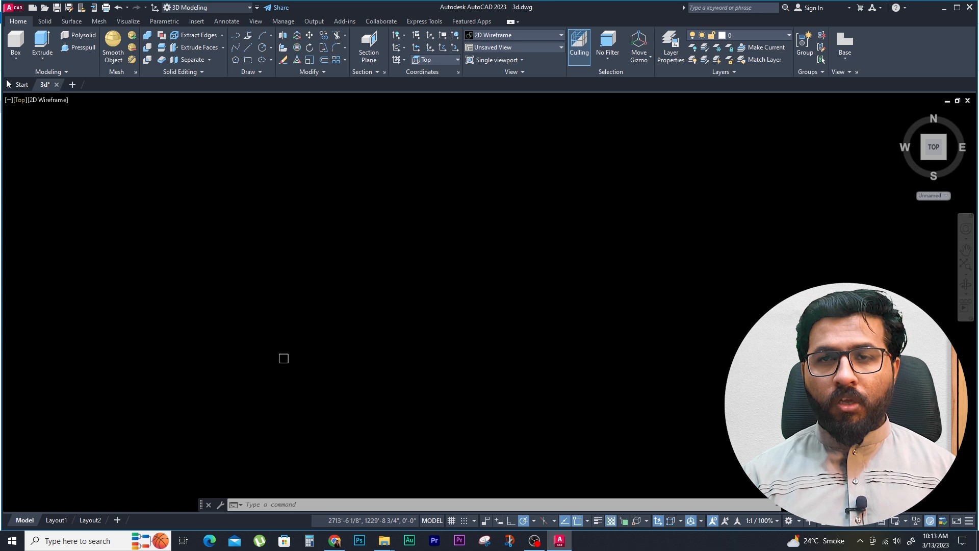
click(22, 103)
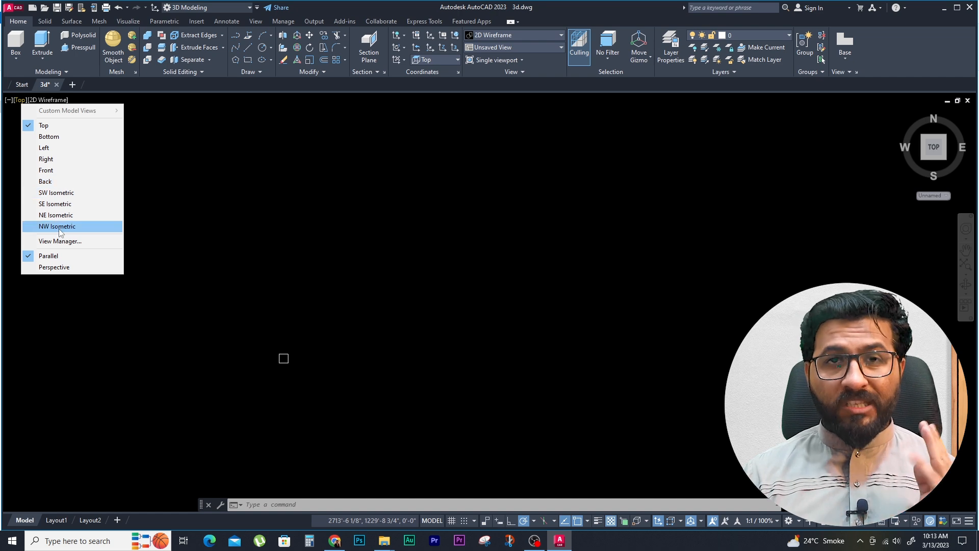
click(56, 193)
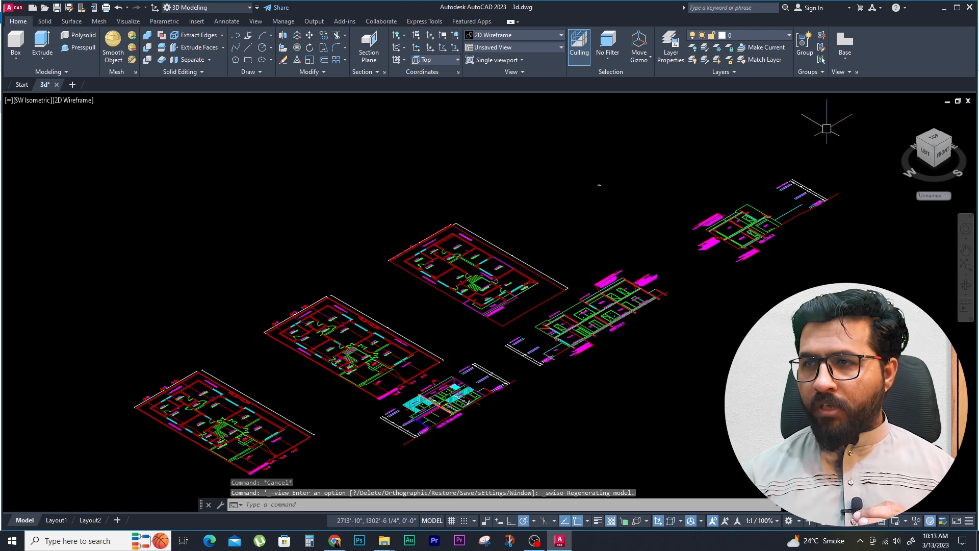
Move the small square to the empty space closer to the terrace floor plan
scroll(561, 168, down, 10)
click(476, 208)
scroll(466, 219, down, 4)
text(m)
key(space)
click(521, 230)
scroll(546, 178, down, 2)
click(388, 352)
scroll(378, 333, up, 3)
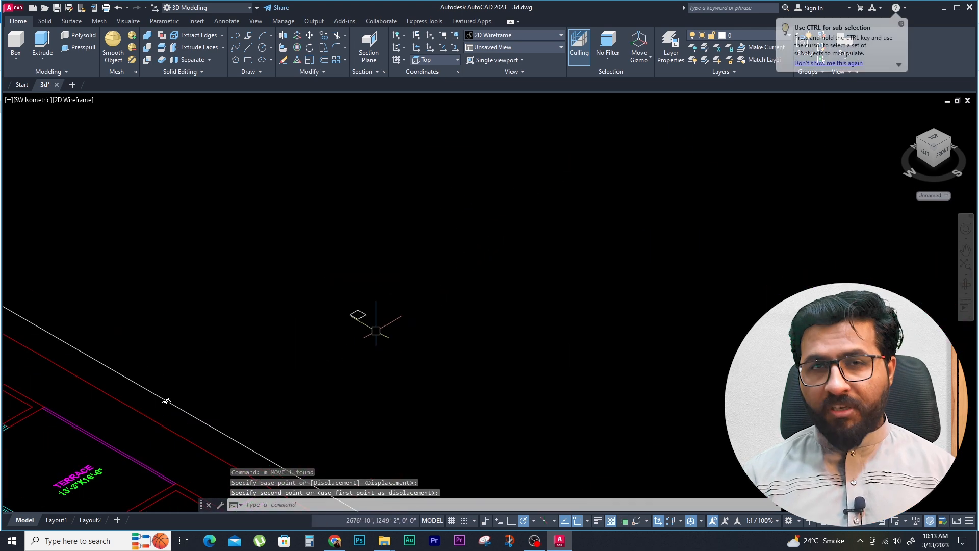
Extrude the small square to a height of 12 to form a solid cube
text(ext)
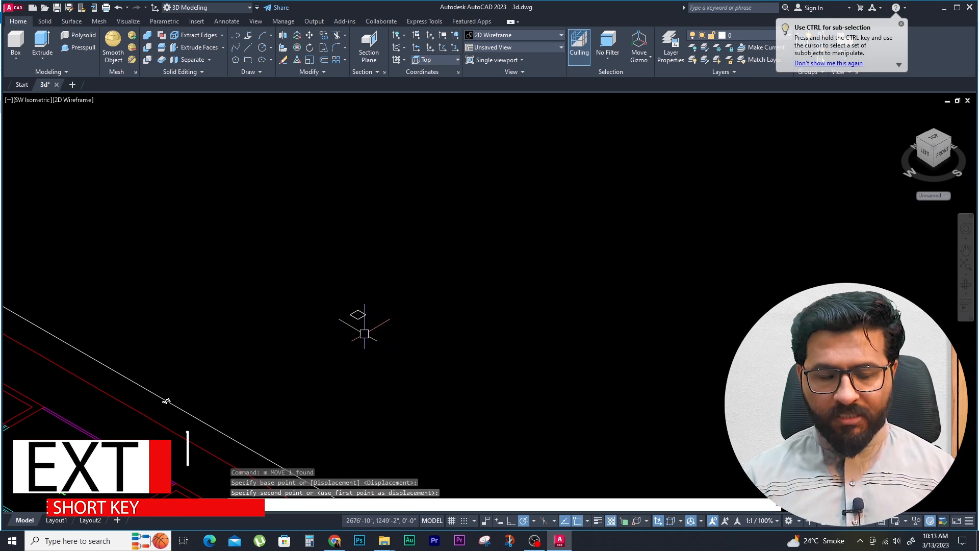
key(space)
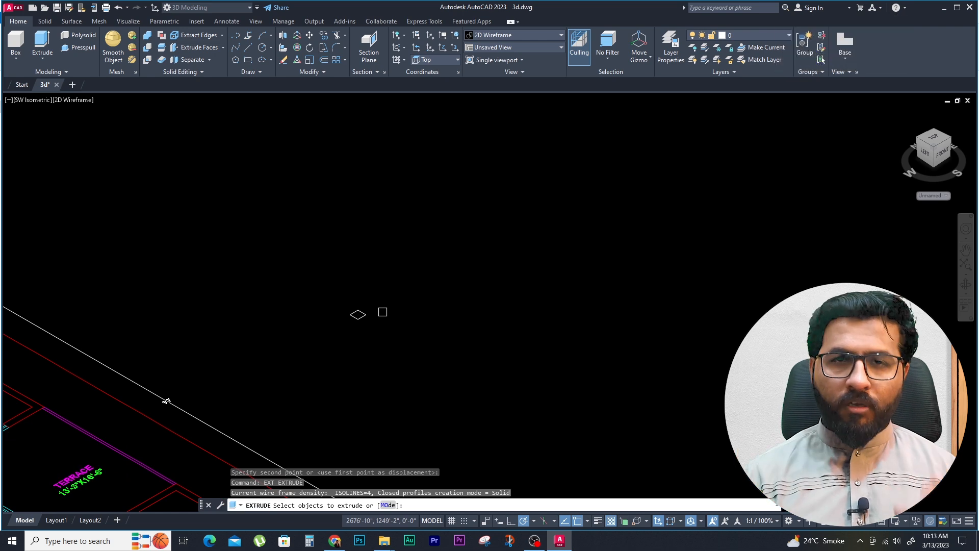
click(436, 259)
click(339, 338)
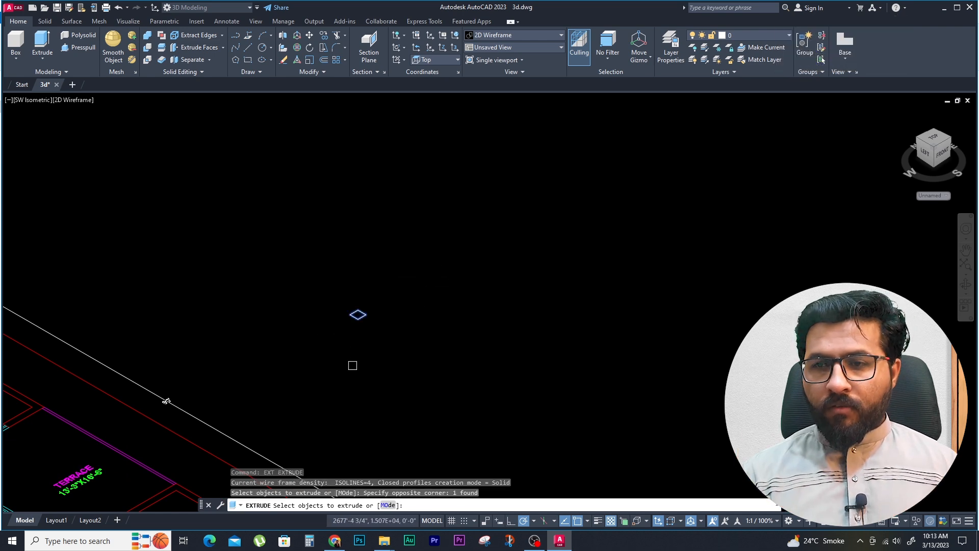
scroll(356, 363, up, 2)
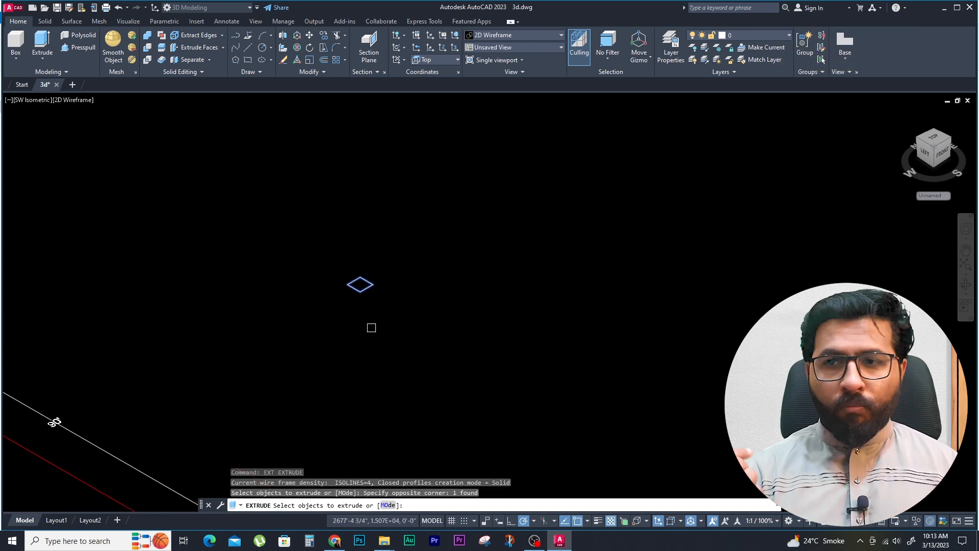
key(Return)
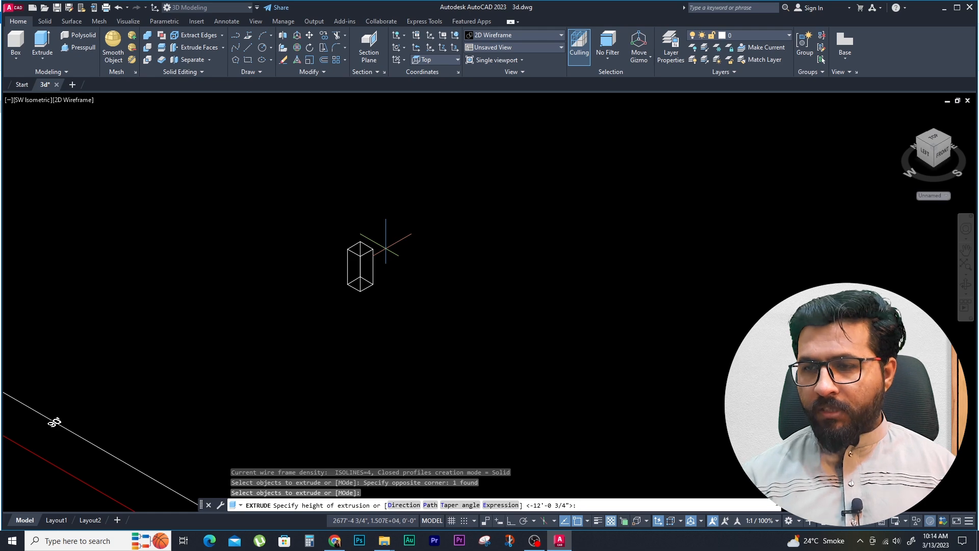
key(Return)
Measure the length of one of the cube's vertical edges with the Distance command
scroll(370, 301, up, 3)
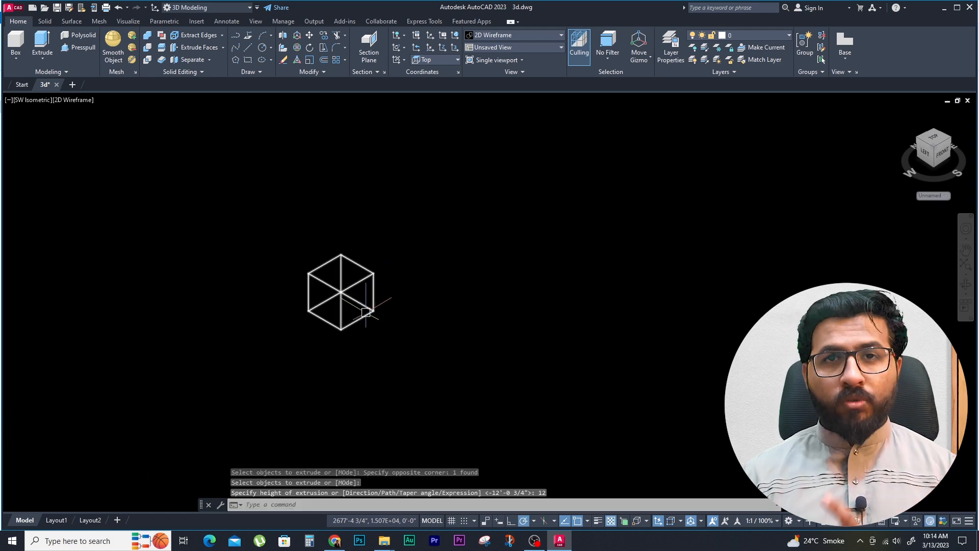
scroll(363, 315, up, 2)
text(d)
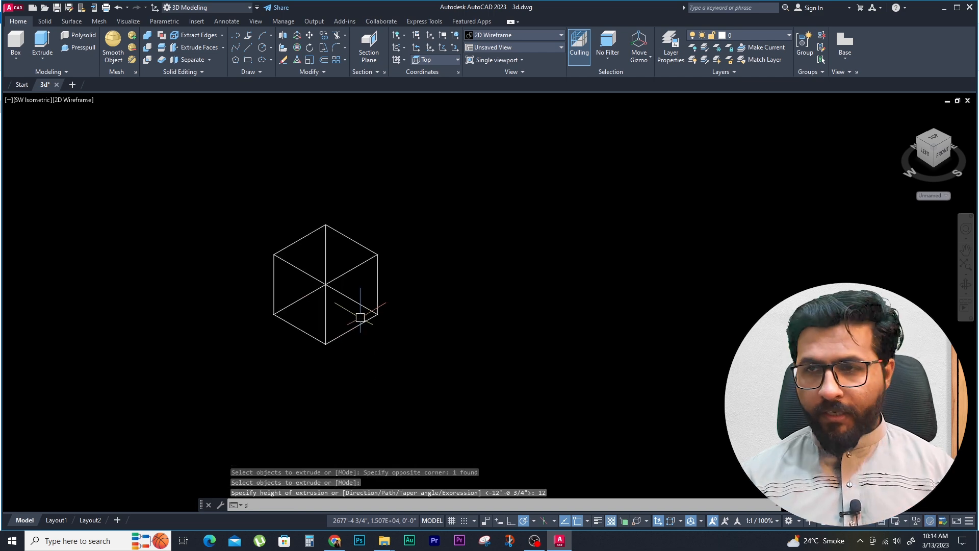
text(i)
key(Return)
click(377, 314)
click(378, 254)
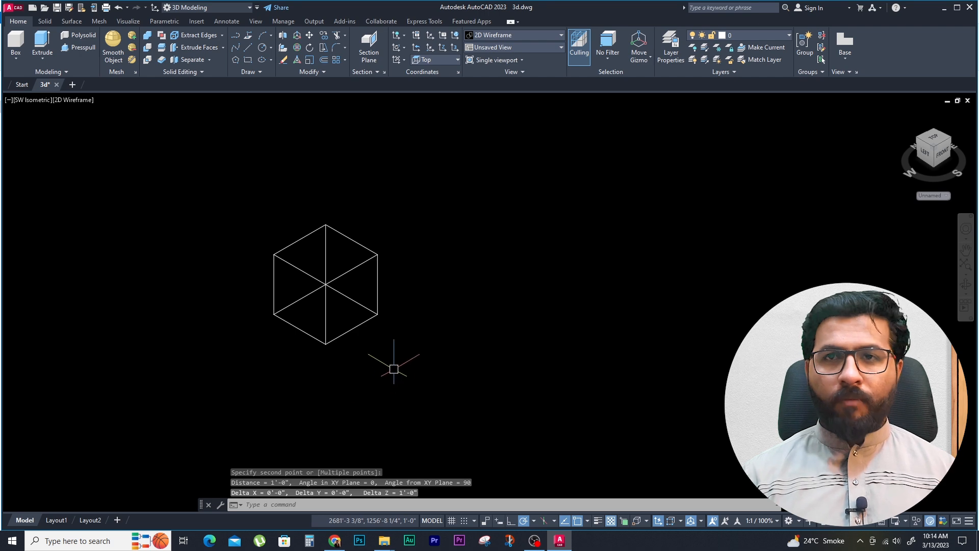
key(Escape)
key(Escape)
key(Escape)
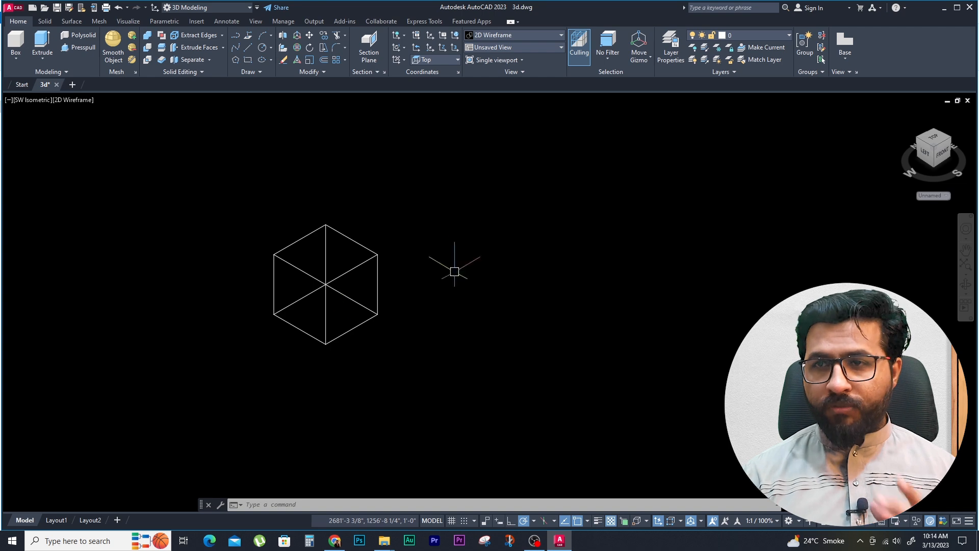
Change the viewport's visual style to Conceptual so the cube is shaded
click(77, 106)
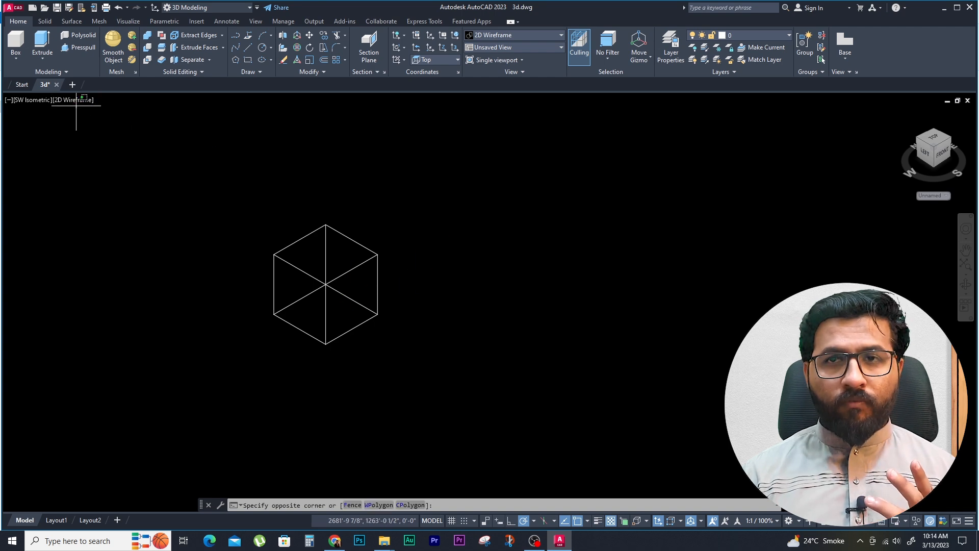
click(78, 101)
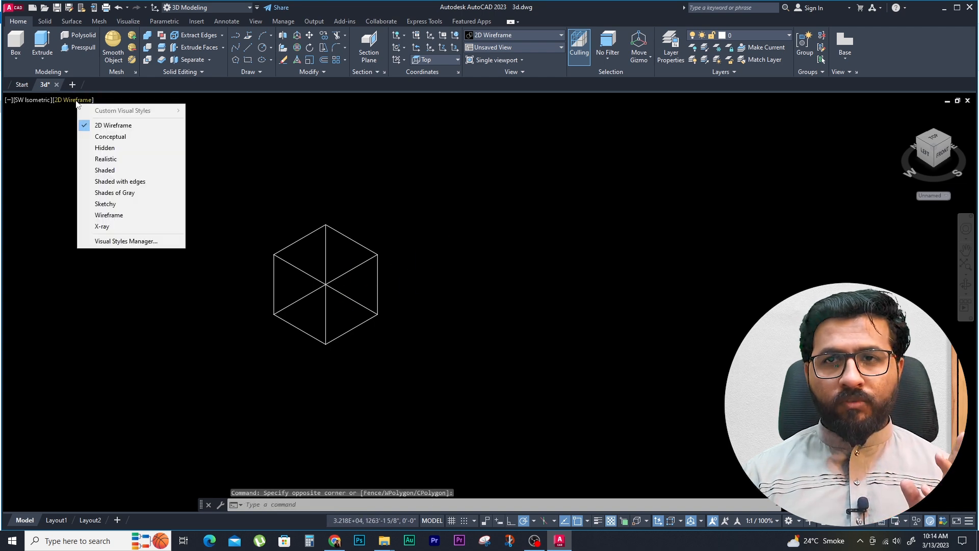
click(115, 139)
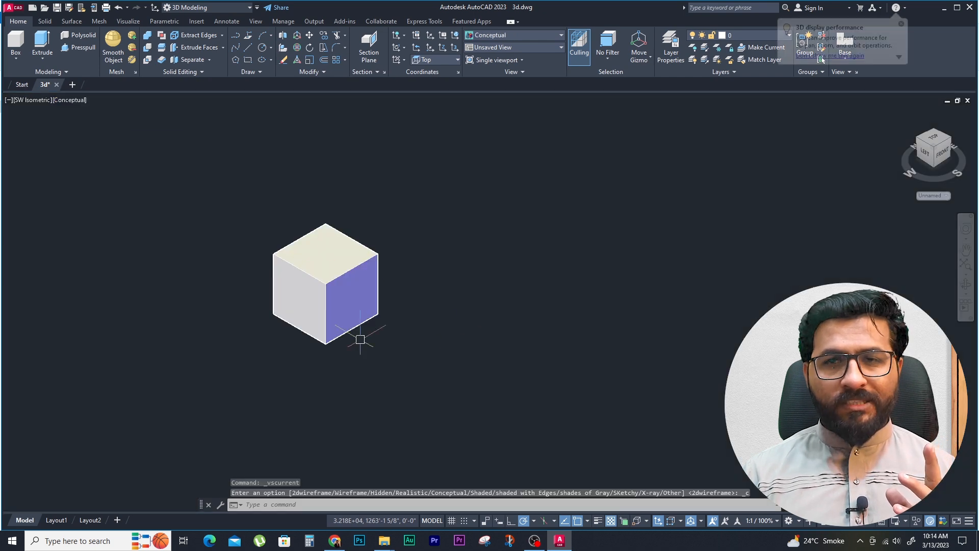
Try the Shades of Gray and 2D Wireframe visual styles on the cube, and return to Conceptual
click(74, 101)
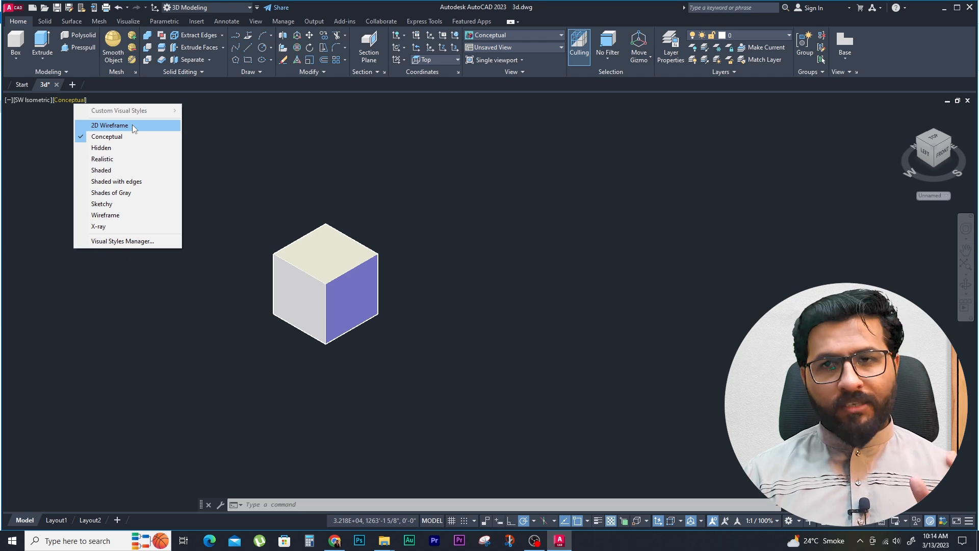
click(118, 193)
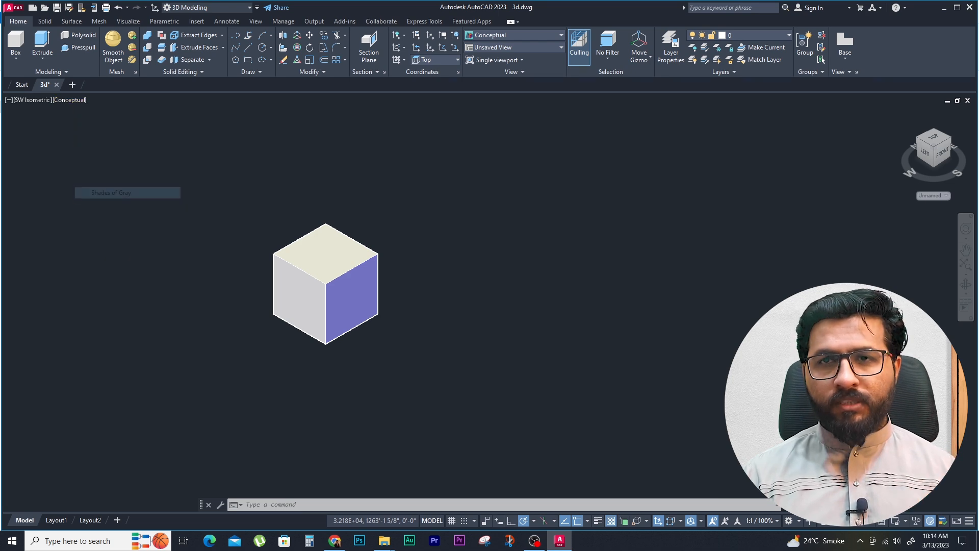
click(78, 101)
click(125, 126)
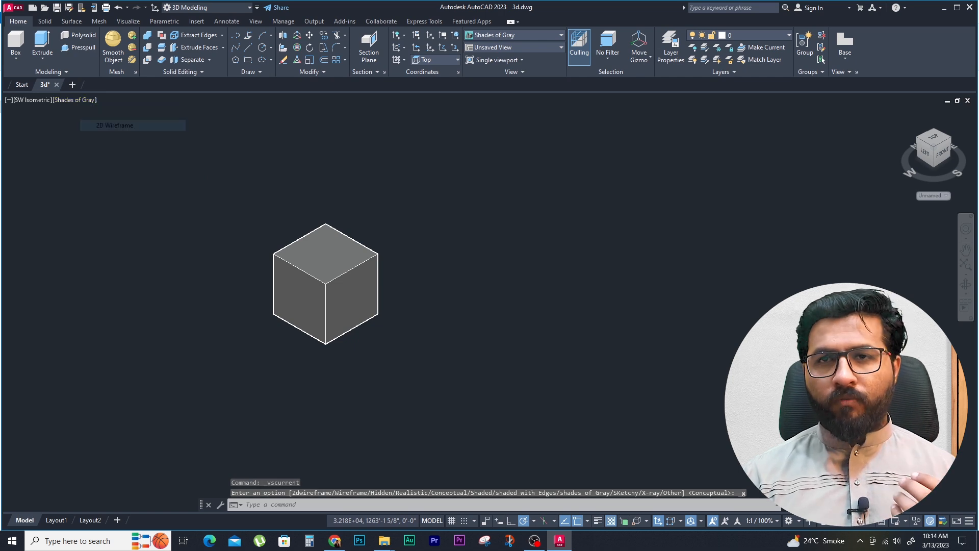
click(86, 101)
click(115, 138)
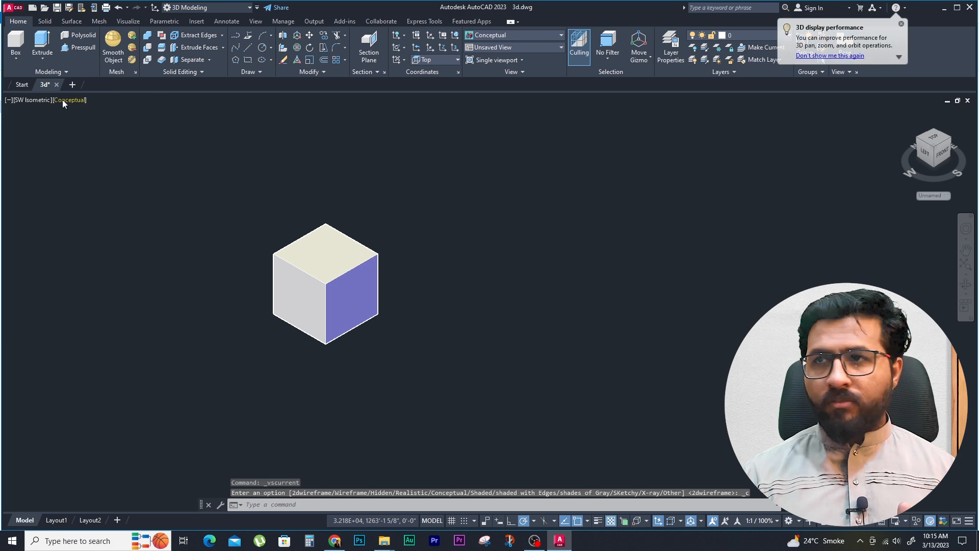
Set the viewport's visual style to Realistic
click(539, 33)
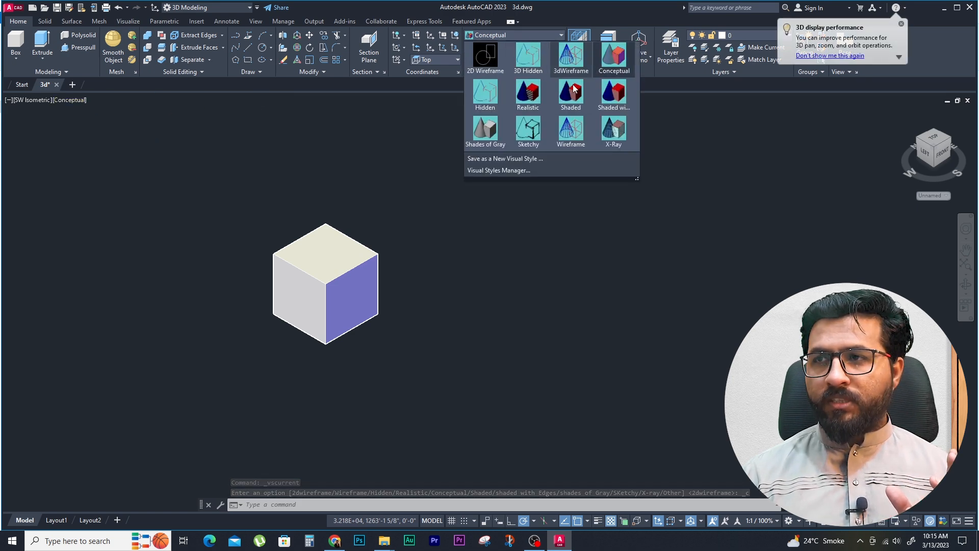
click(526, 94)
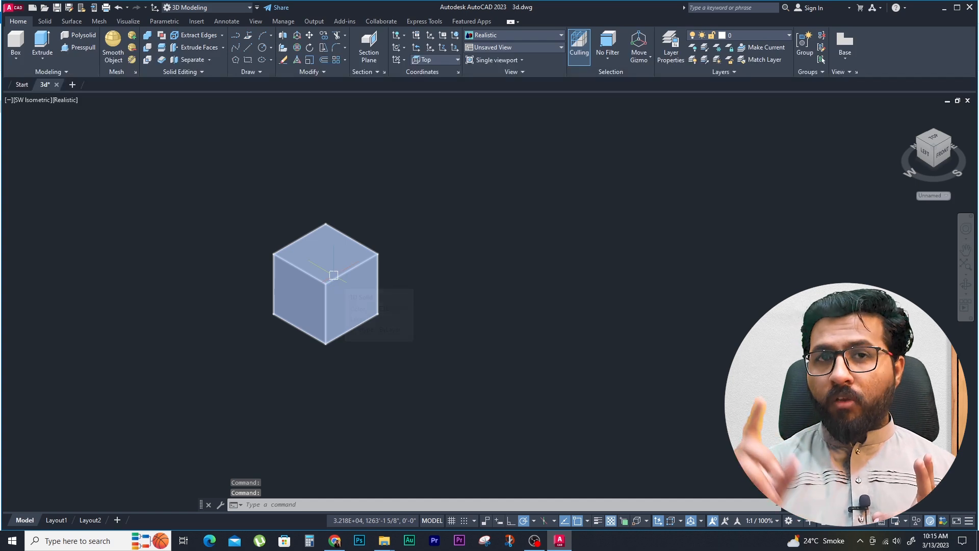
mouse_move(333, 275)
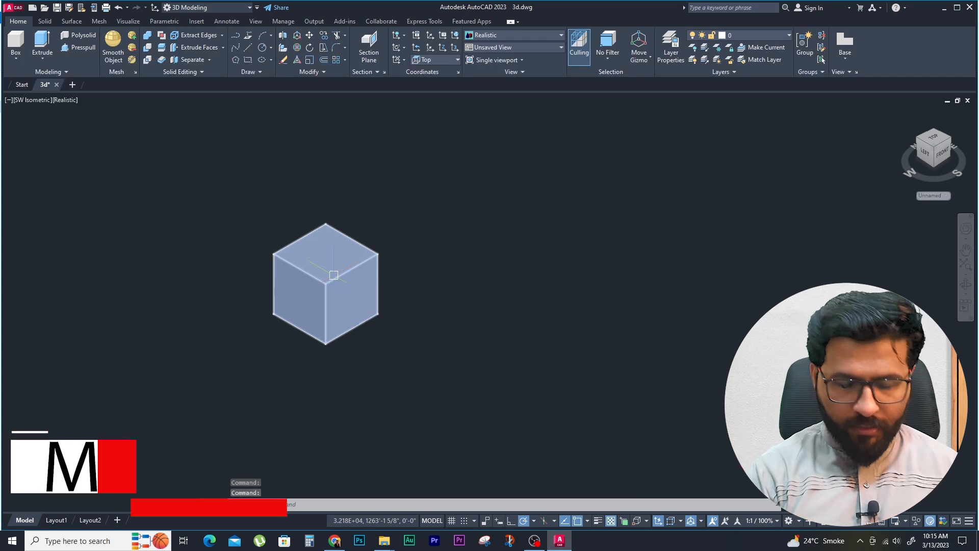
Open the Materials Browser and apply a 12-inch Masonry brick material from the Autodesk library to the cube
text(MAT)
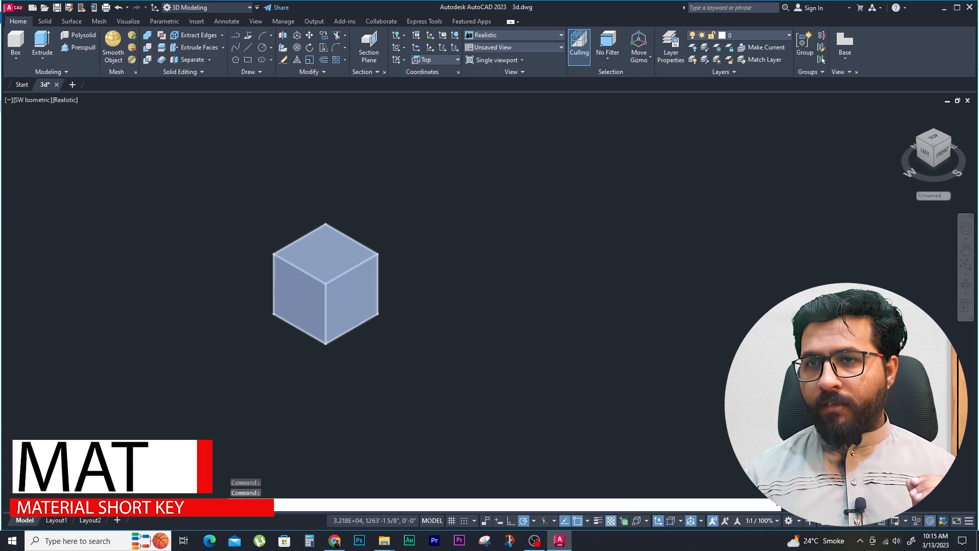
key(Return)
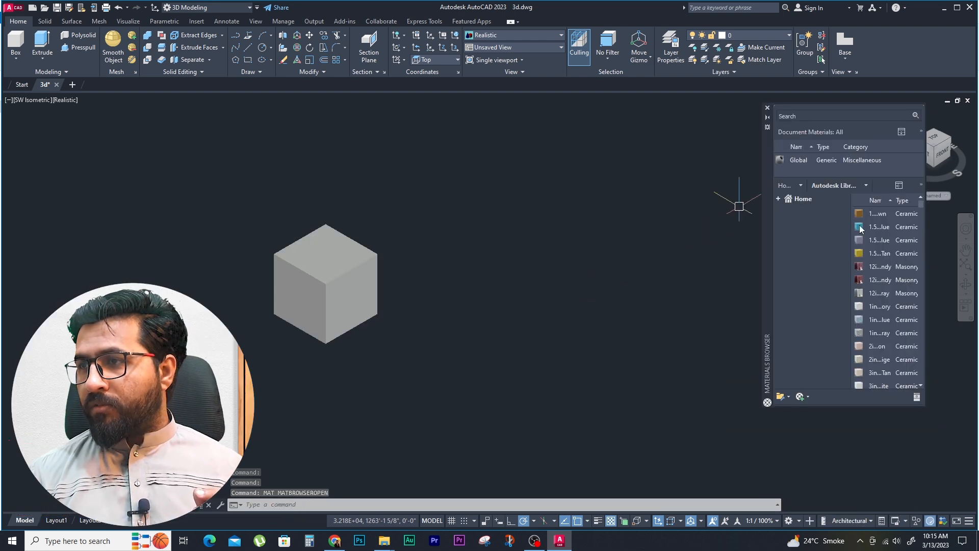
drag(877, 267, 327, 286)
scroll(359, 279, up, 5)
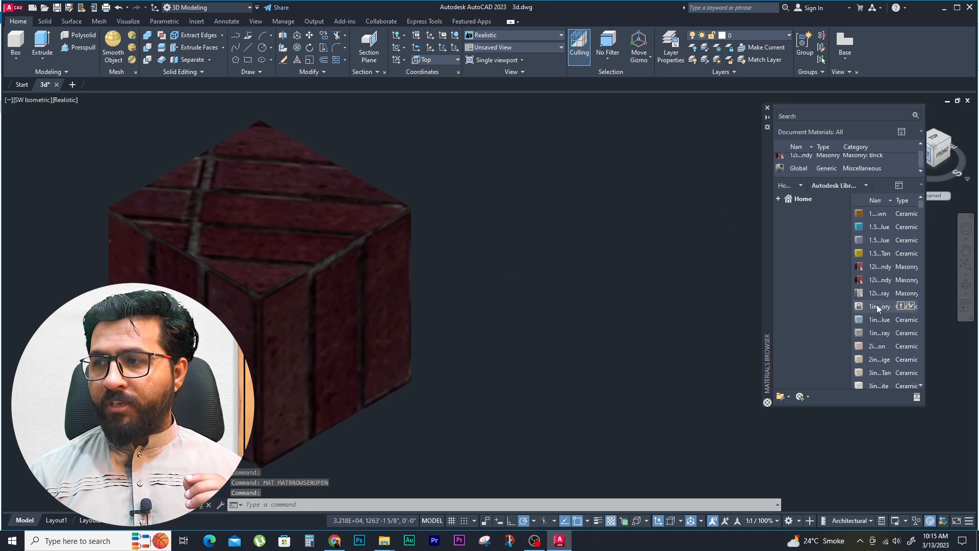
Replace the cube's brick material with the "1in...ory" ceramic tile from the Autodesk library
drag(877, 304, 678, 307)
drag(341, 300, 341, 301)
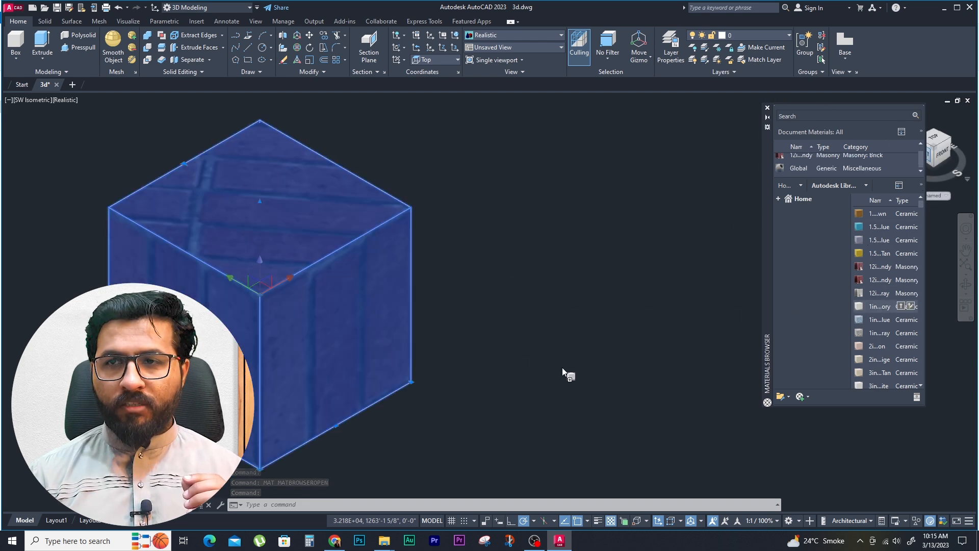
scroll(301, 273, up, 7)
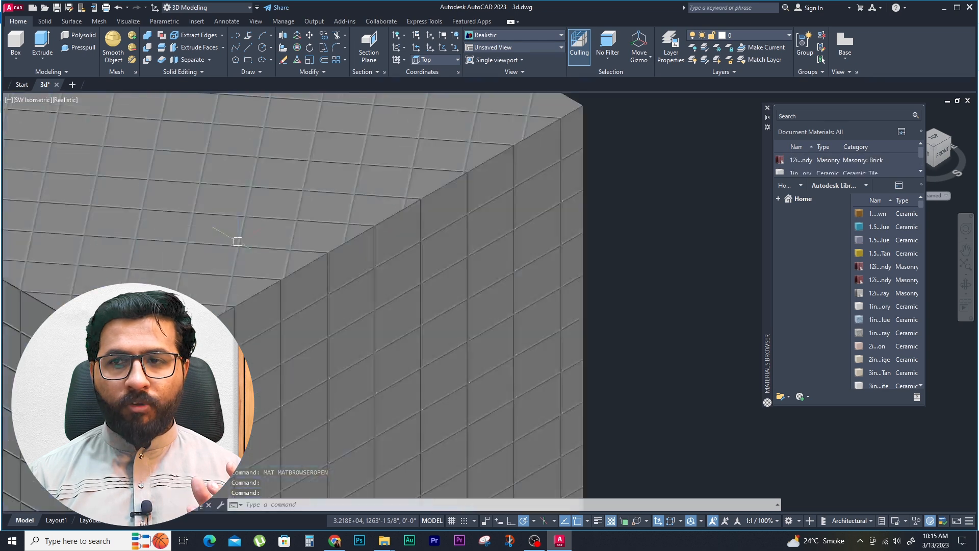
scroll(408, 296, down, 6)
scroll(270, 249, up, 3)
View the cube in the Conceptual visual style for comparison, and return the viewport to Realistic
click(66, 99)
click(94, 137)
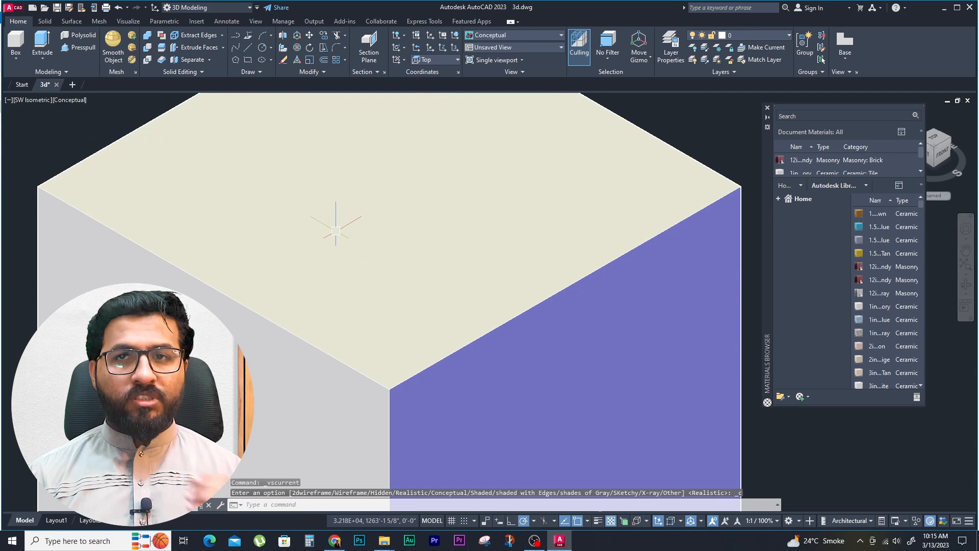
scroll(360, 222, down, 3)
click(68, 101)
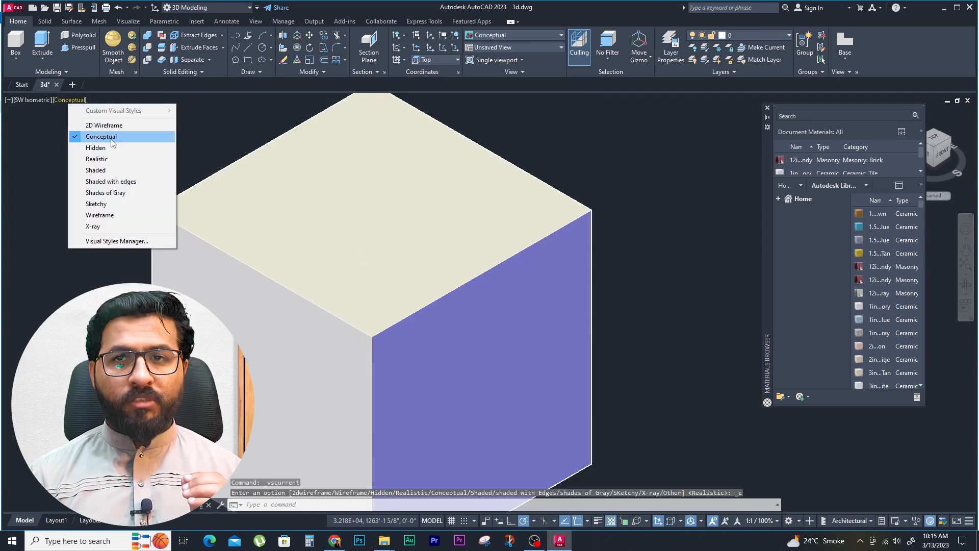
click(97, 158)
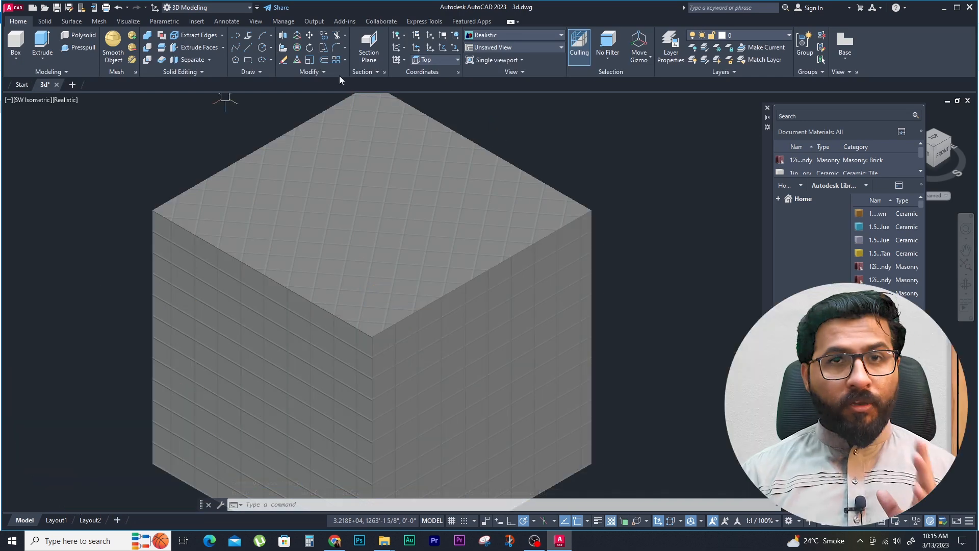
Close the Materials Browser and set the visual style to 2D Wireframe with the VSCURRENT command
click(768, 107)
text(vs)
key(Return)
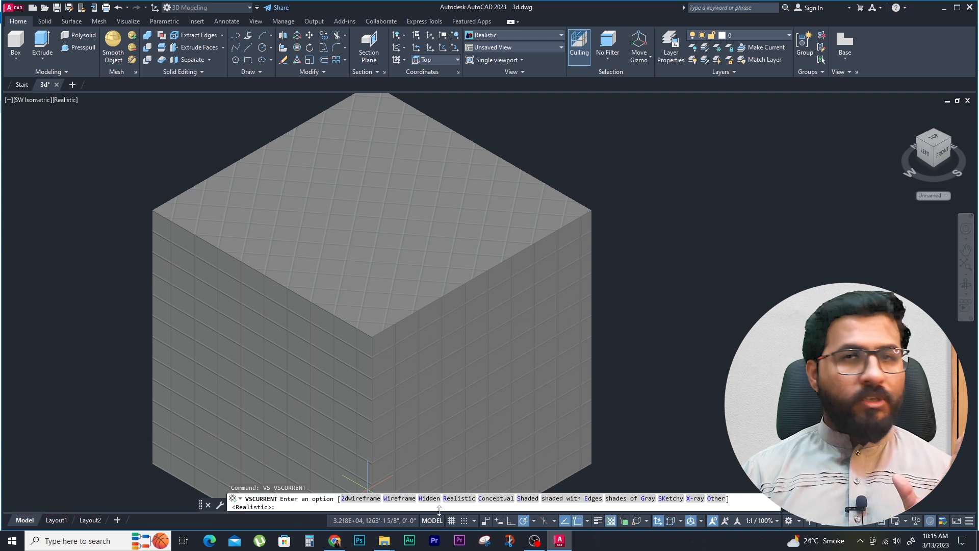
text(2)
key(Return)
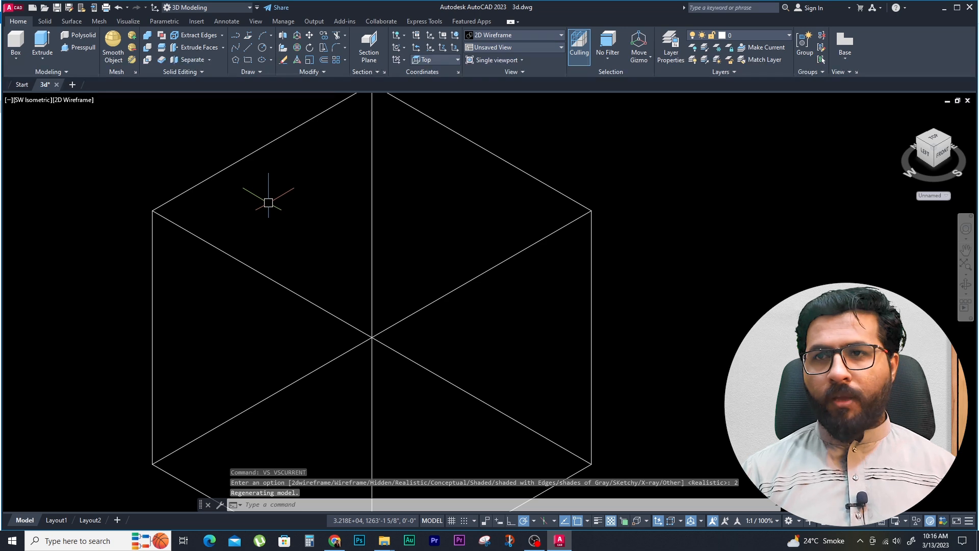
key(Escape)
key(Escape)
key(Escape)
scroll(459, 235, down, 2)
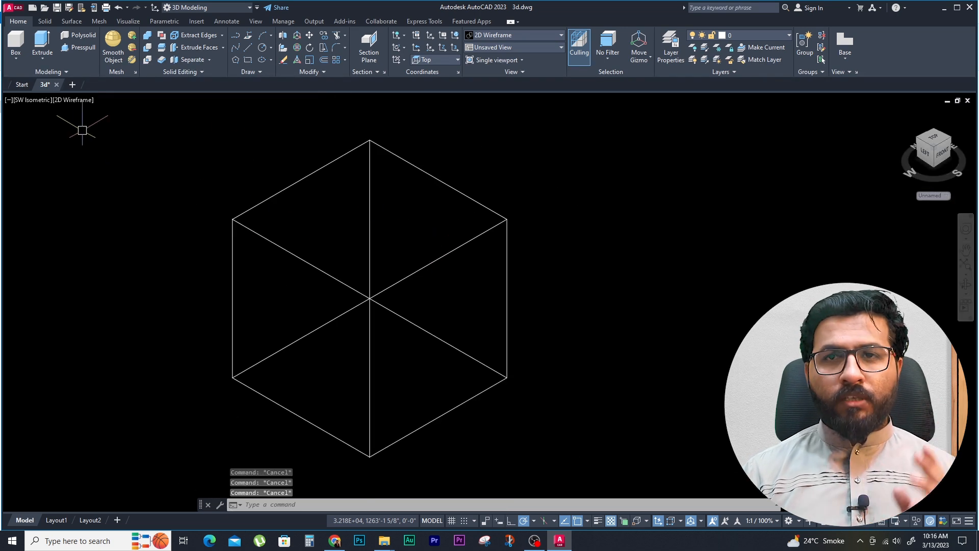
Orient the model to the ViewCube's top face, and switch to its home view
click(34, 101)
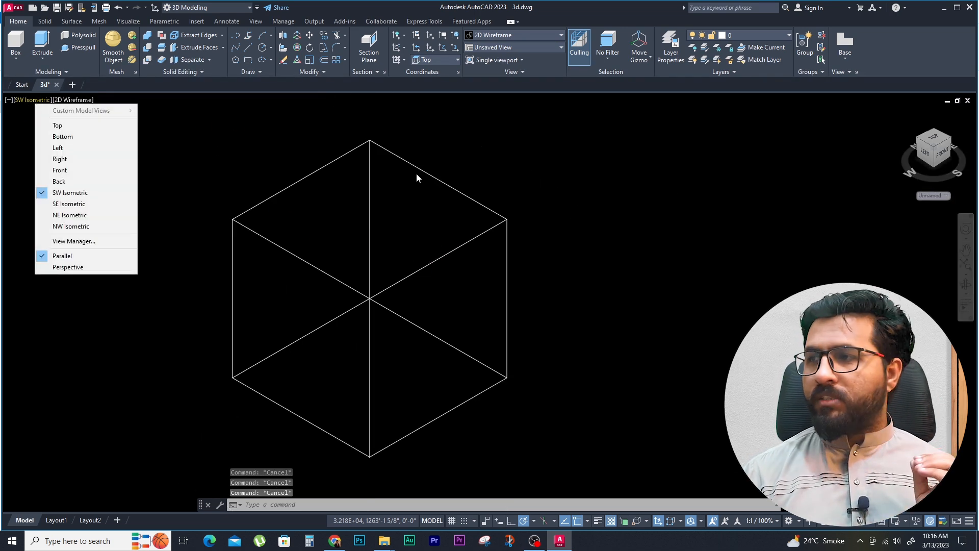
click(689, 192)
click(900, 110)
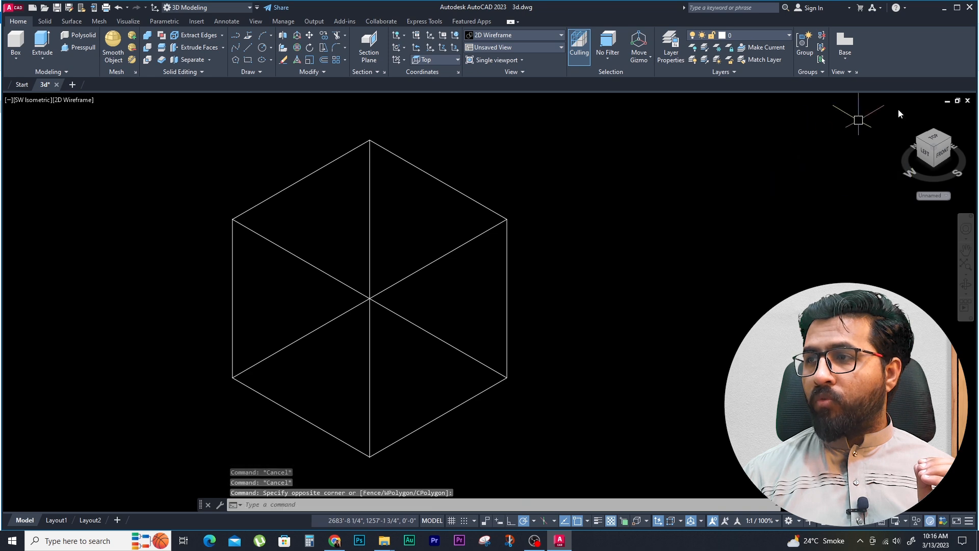
click(933, 138)
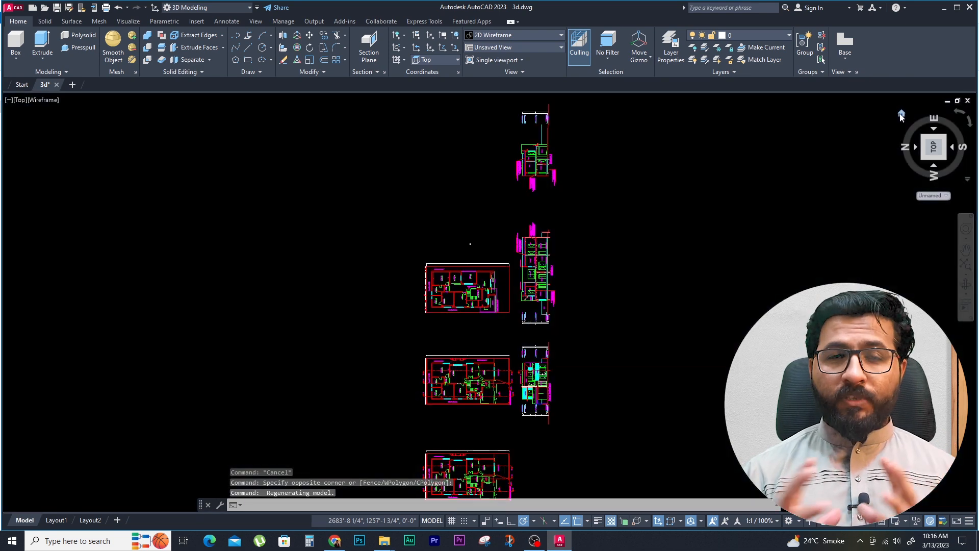
click(901, 113)
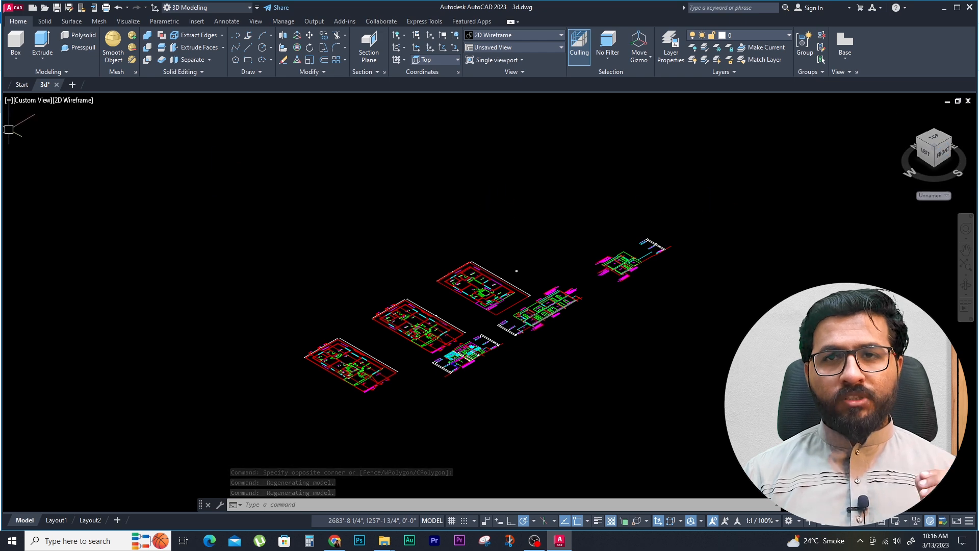
Set the viewport to the preset Top view, leaving no command active
click(40, 101)
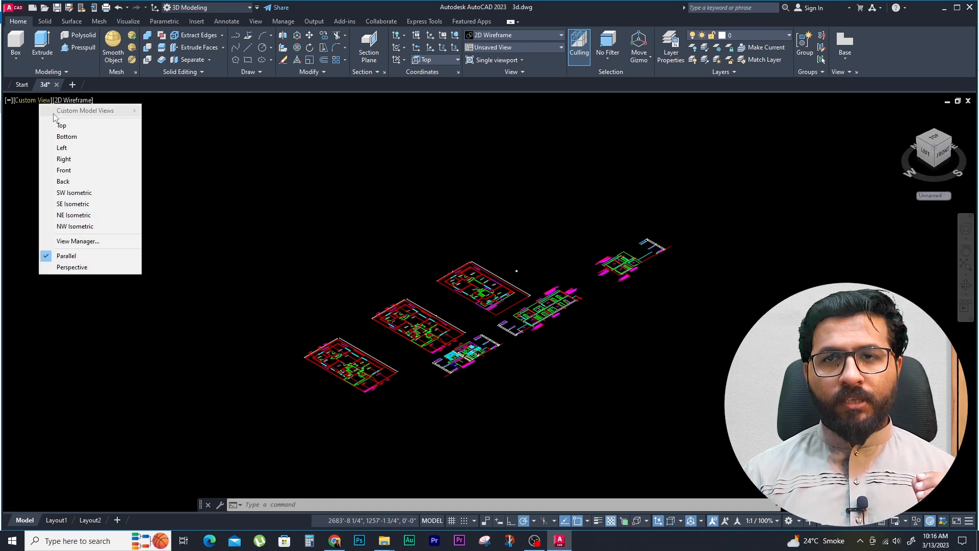
click(61, 125)
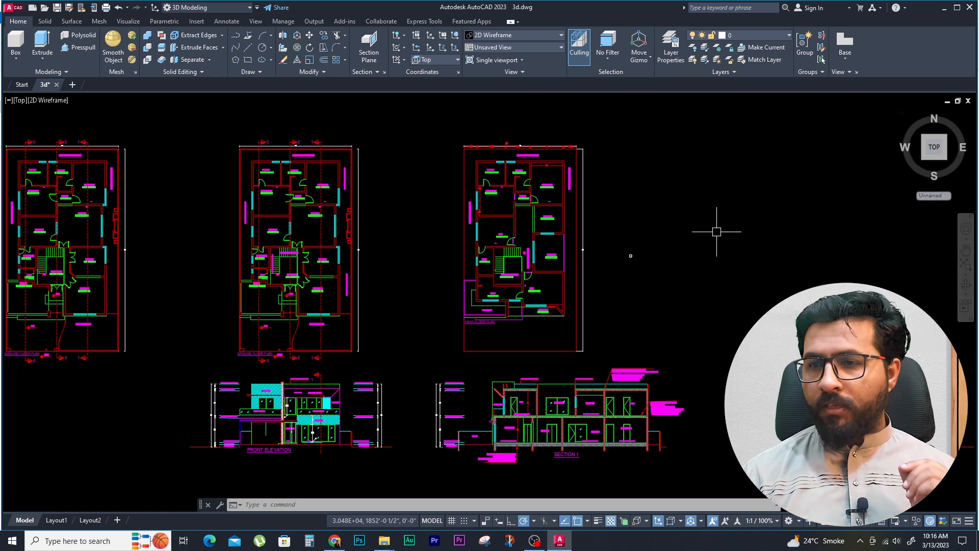
key(Escape)
key(Escape)
key(Escape)
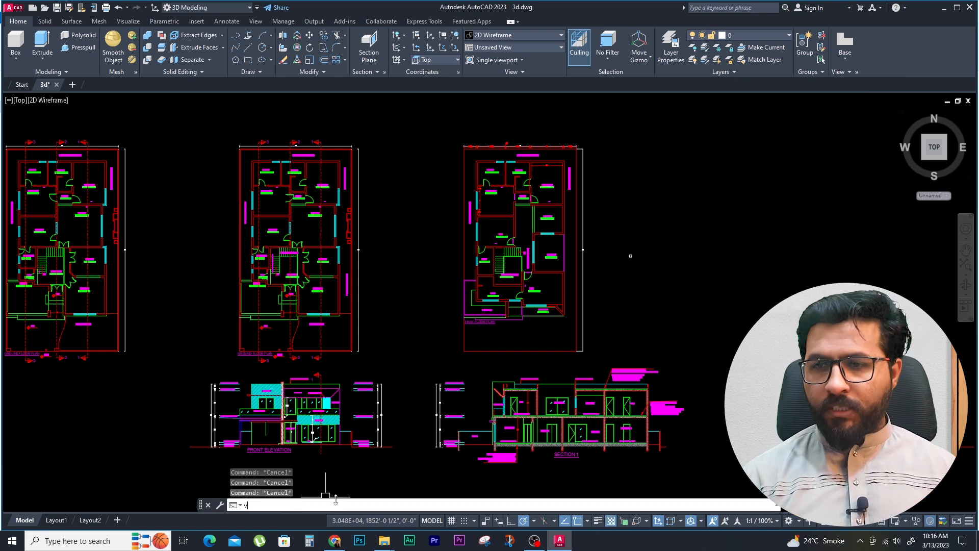
Make the preset SE Isometric view current through the View Manager and bring the wireframe cube into view
text(v)
key(Return)
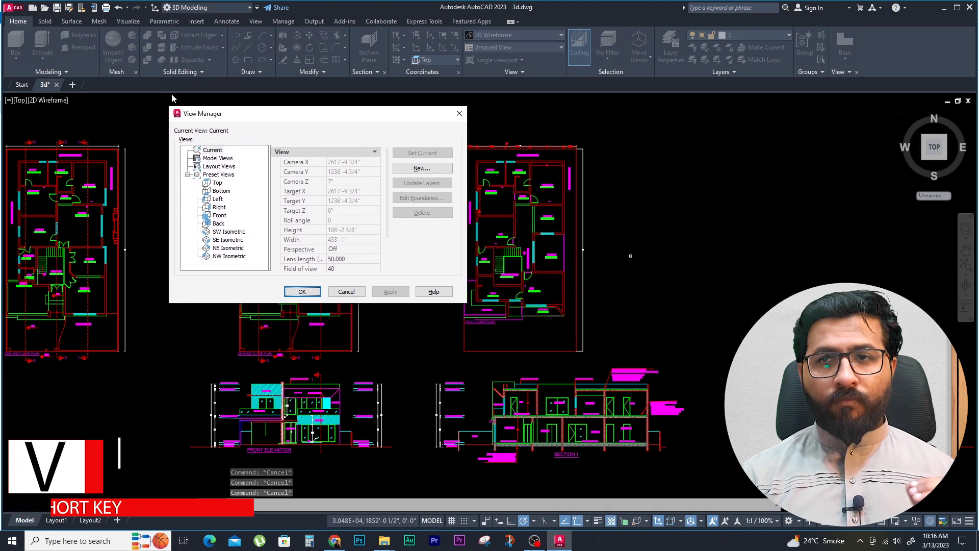
click(188, 174)
double_click(220, 175)
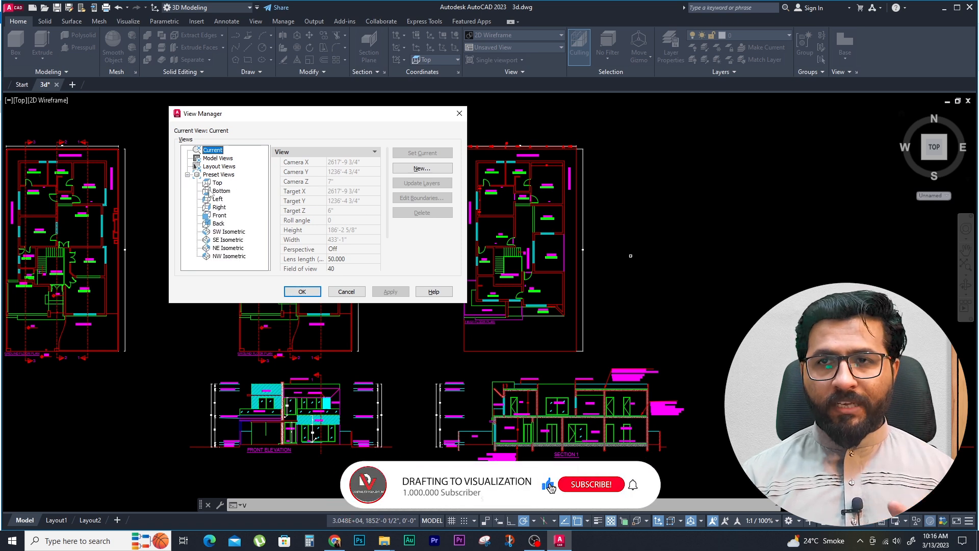
click(218, 182)
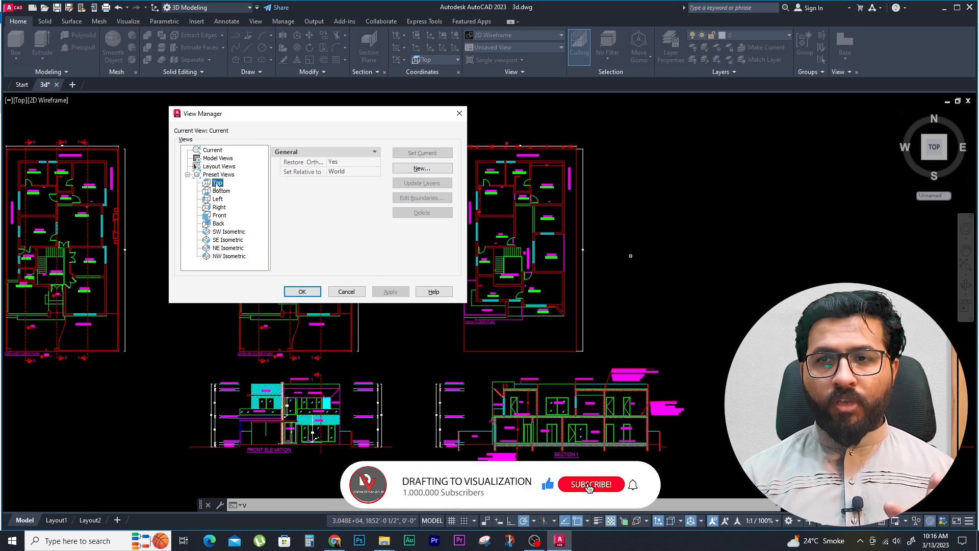
click(228, 232)
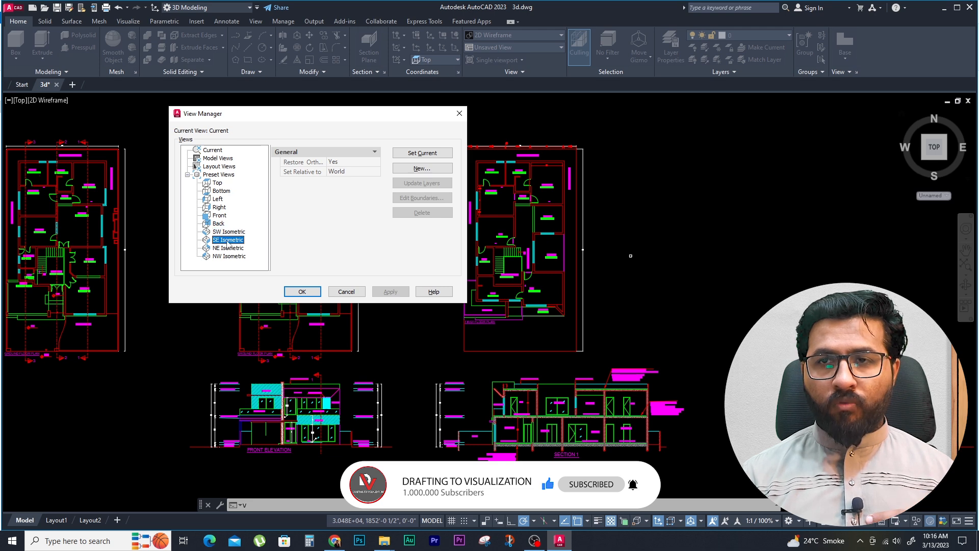
click(426, 156)
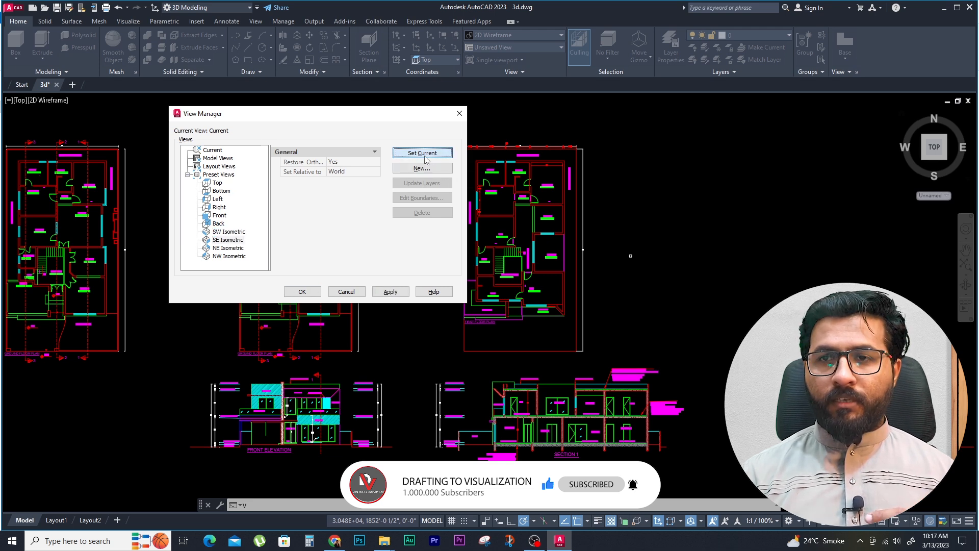
click(304, 292)
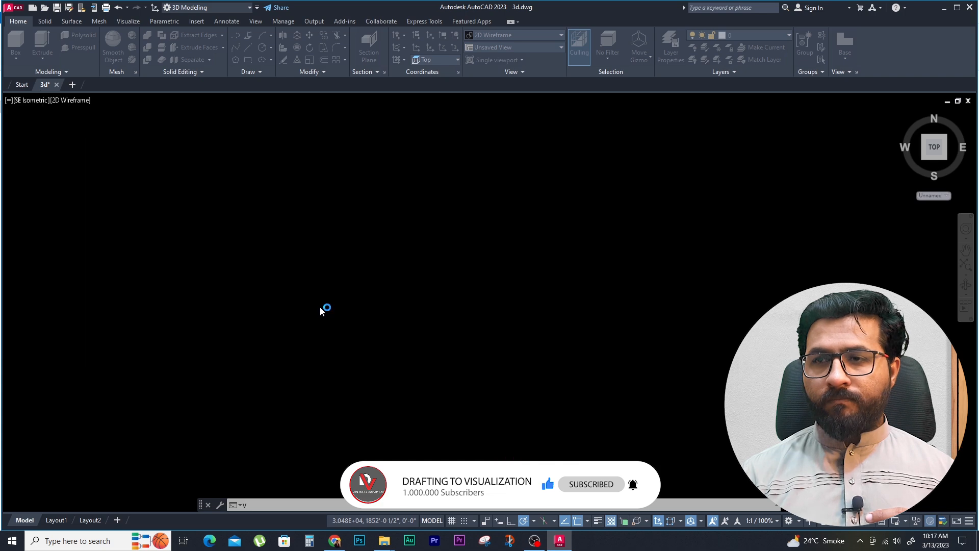
scroll(598, 352, up, 9)
middle_drag(512, 371, 499, 250)
scroll(499, 249, down, 2)
middle_drag(271, 395, 260, 373)
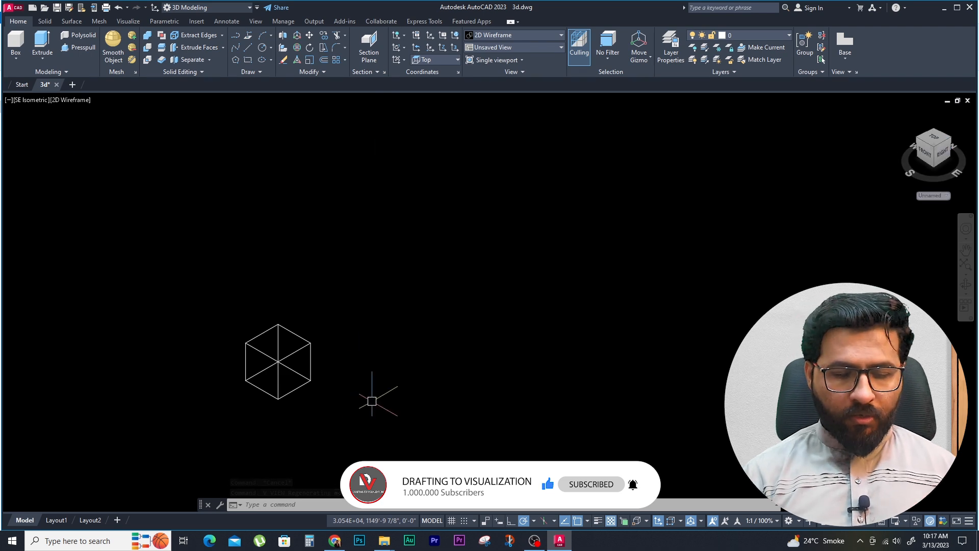
Change the viewport to the Top view with the -VIEW command
text(-)
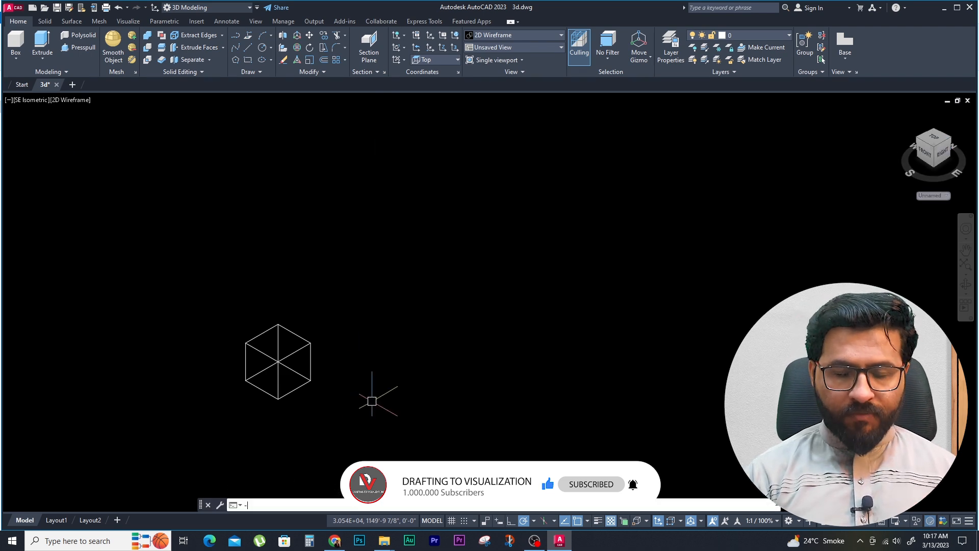
text(v)
key(Return)
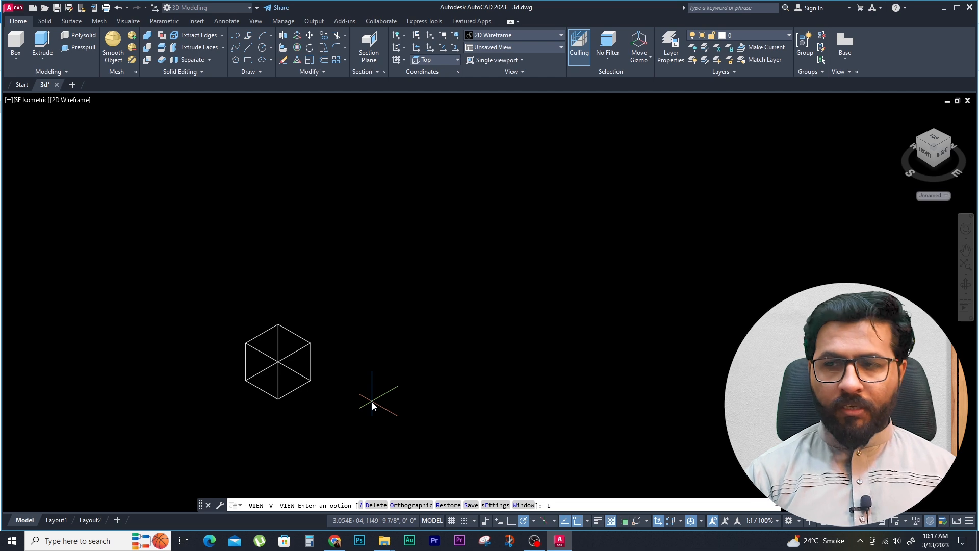
text(t)
key(Return)
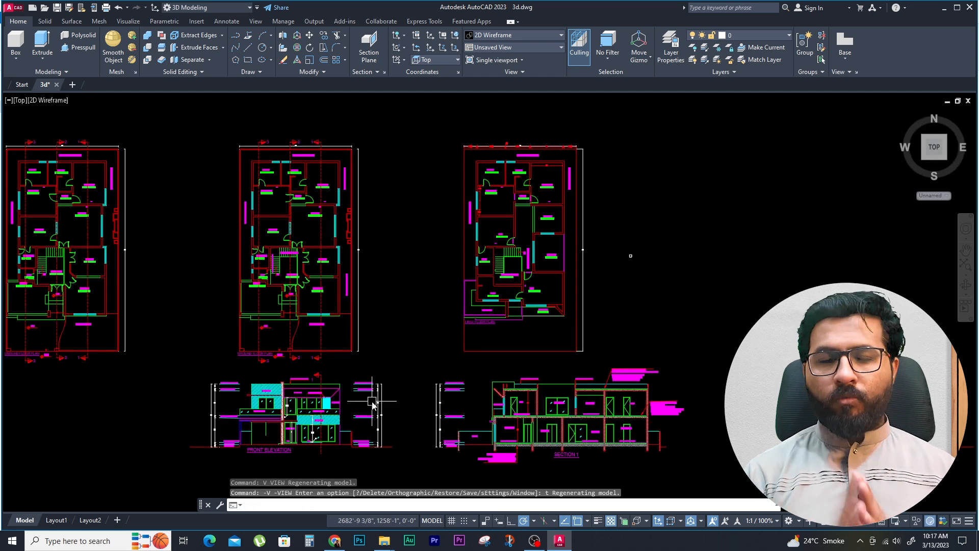
Try the SW Isometric and NE Isometric views with the -VIEW command, and return to Top
text(-)
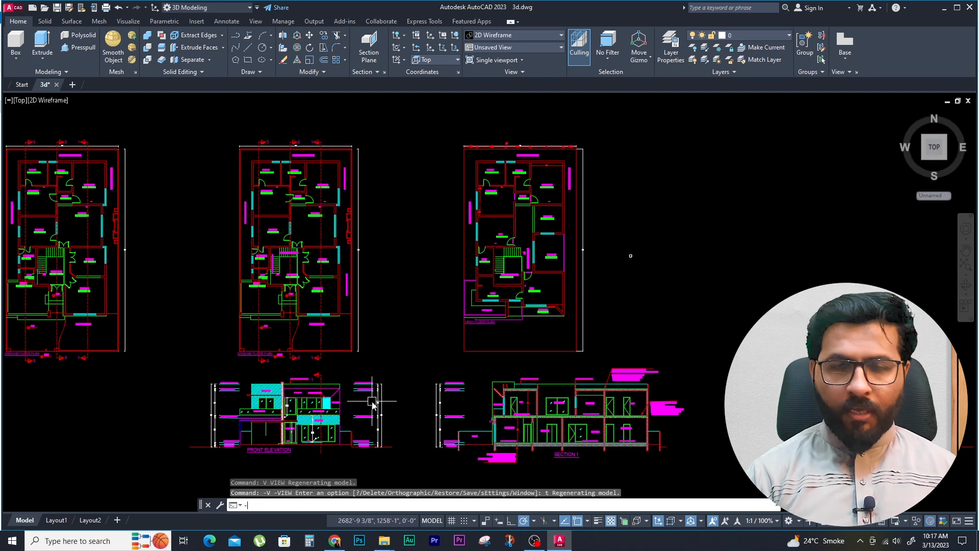
text(v)
key(Return)
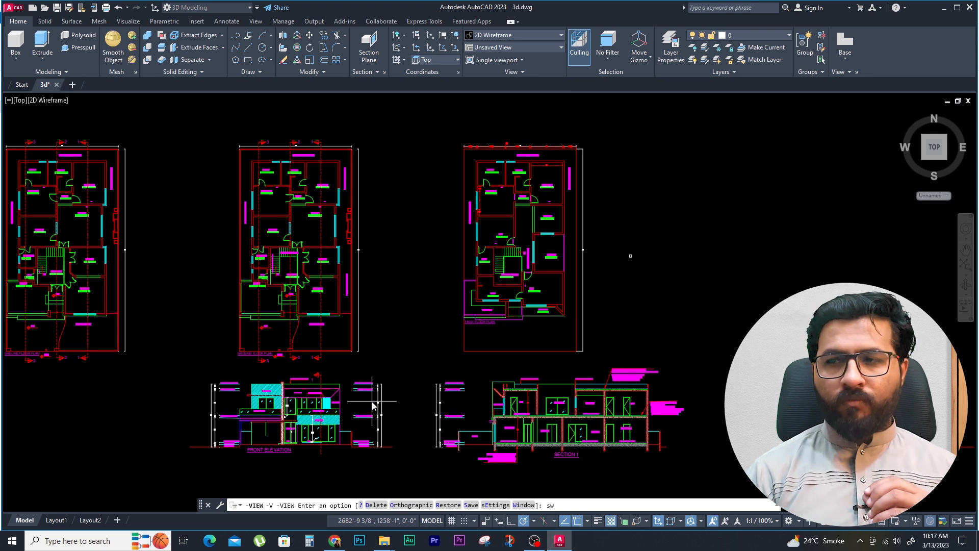
text(sw)
key(Return)
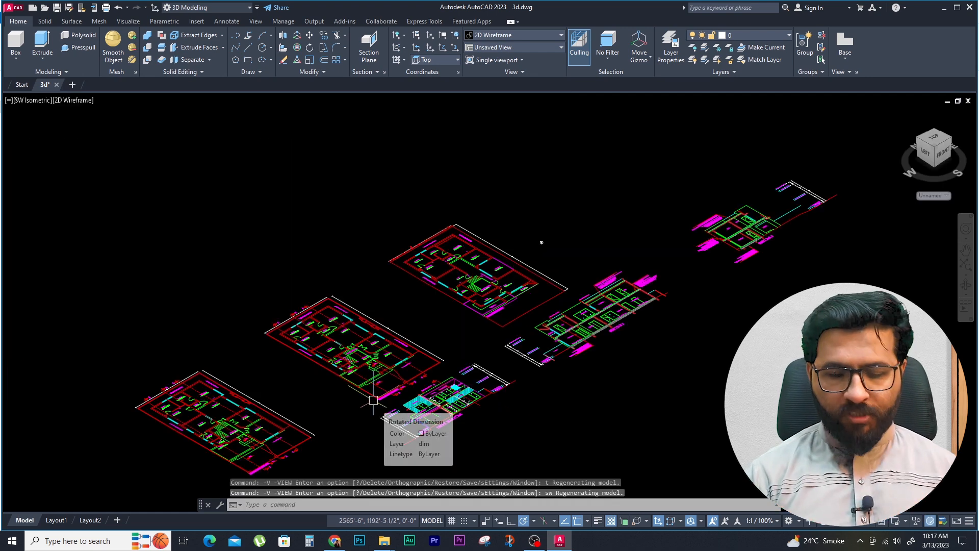
key(Return)
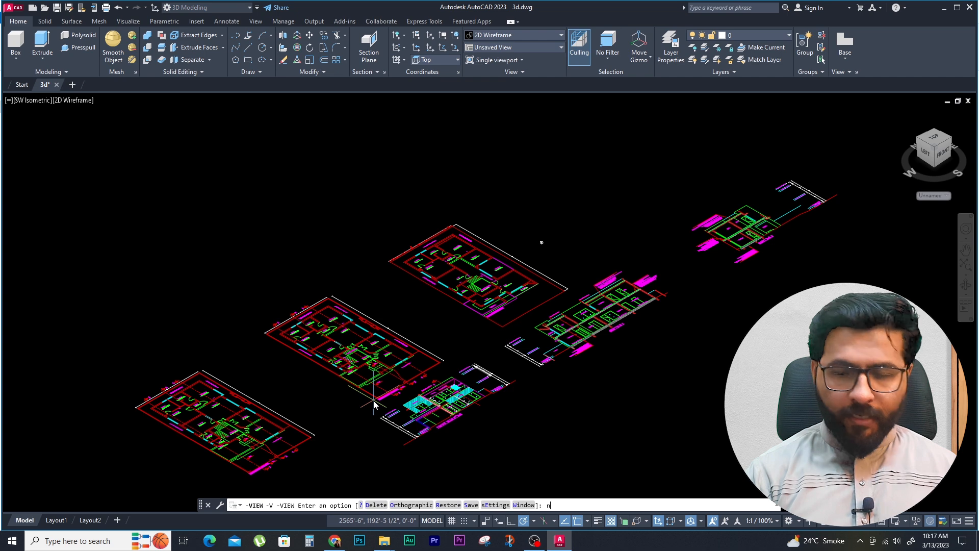
text(ne)
key(Return)
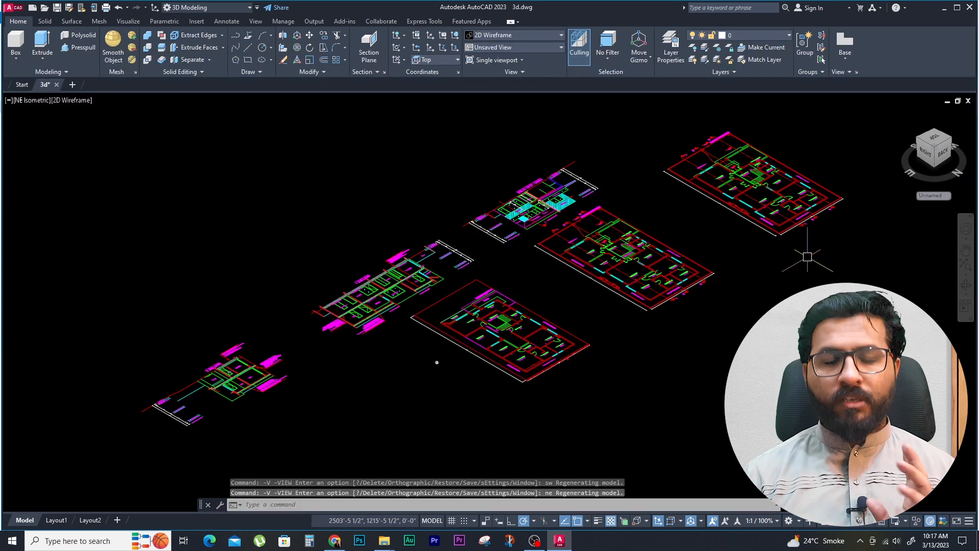
key(Return)
text(t)
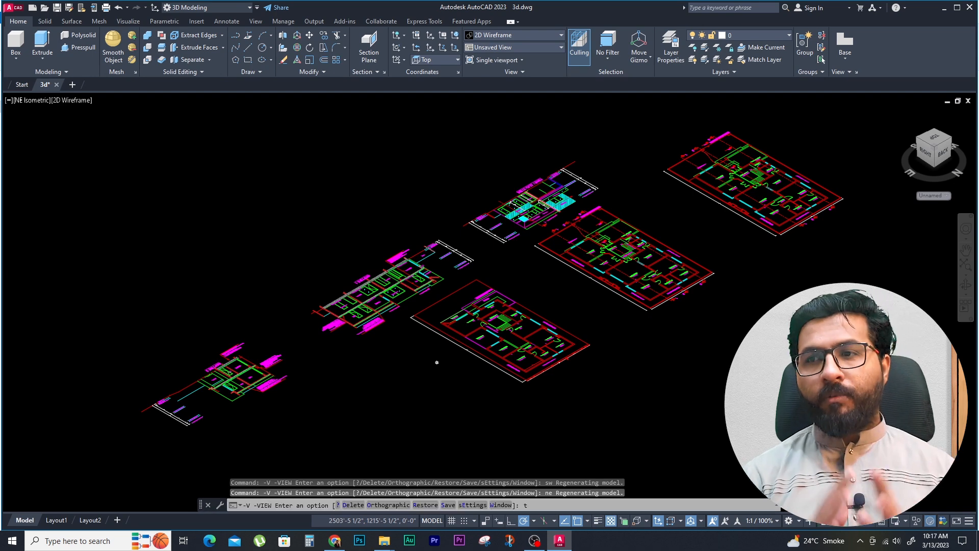
key(Return)
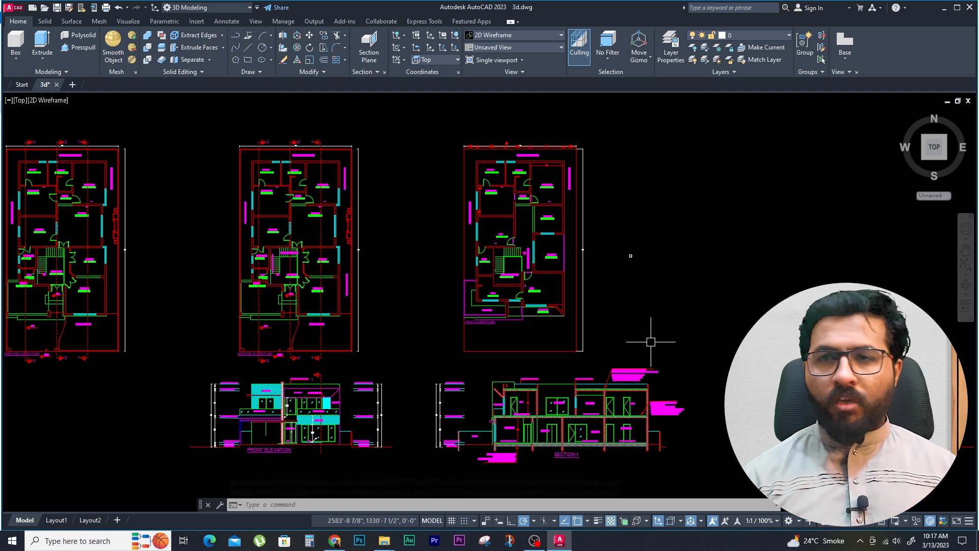
Draw a square with the Rectangle command in the empty area beside the first floor plan
mouse_move(755, 271)
middle_down()
mouse_move(741, 288)
mouse_move(485, 288)
middle_up()
key(Escape)
key(Escape)
key(Escape)
scroll(367, 271, up, 2)
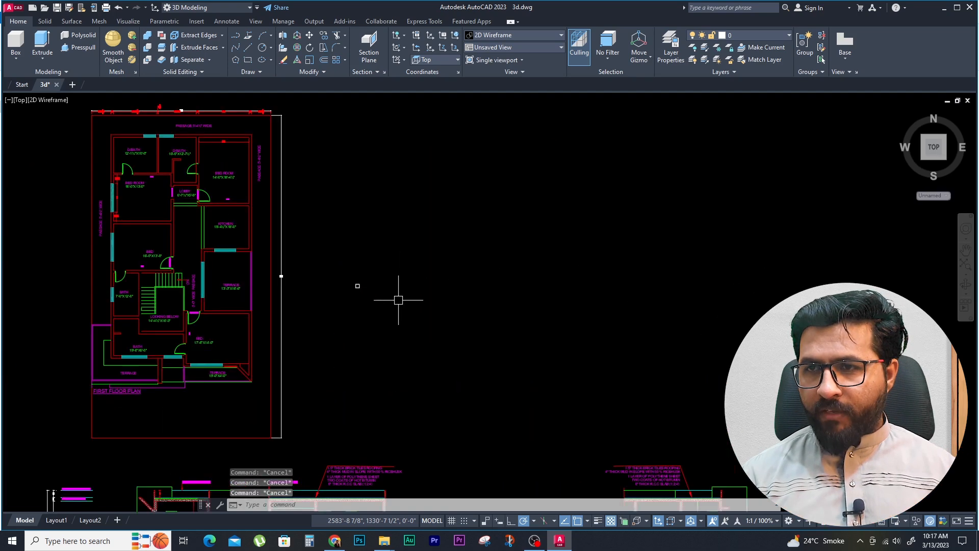
text(rec)
key(Return)
click(470, 280)
click(409, 338)
scroll(541, 309, up, 2)
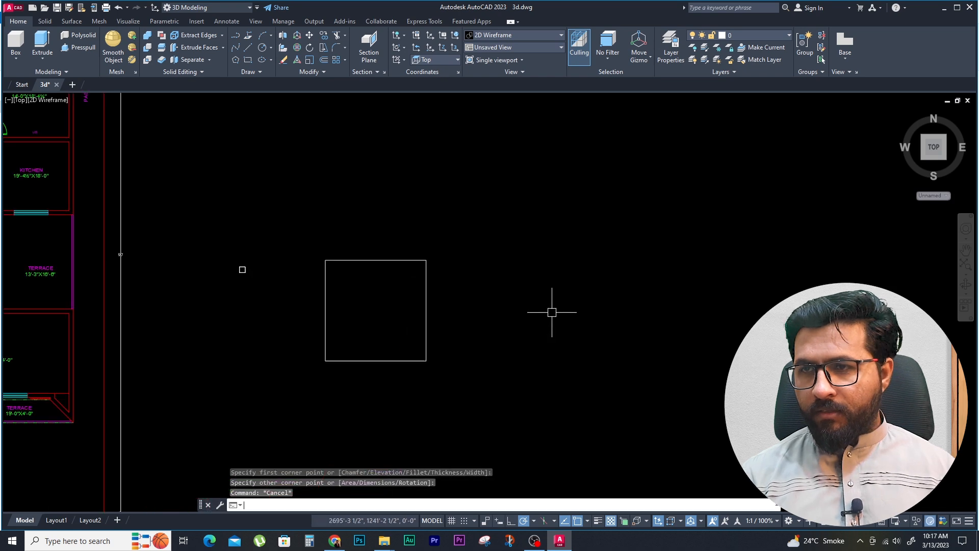
Copy the square to the empty area on its right side, level with the original
click(378, 260)
text(co)
key(Return)
click(376, 222)
click(567, 229)
key(Escape)
key(Escape)
key(Escape)
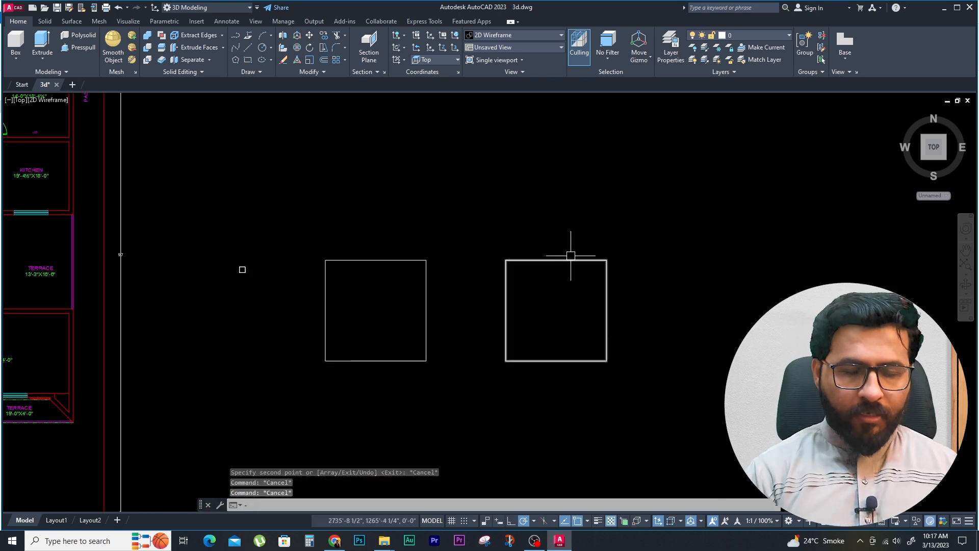
Switch the viewport to SW Isometric with the -VIEW command
text(-v)
key(Return)
text(sw)
key(Return)
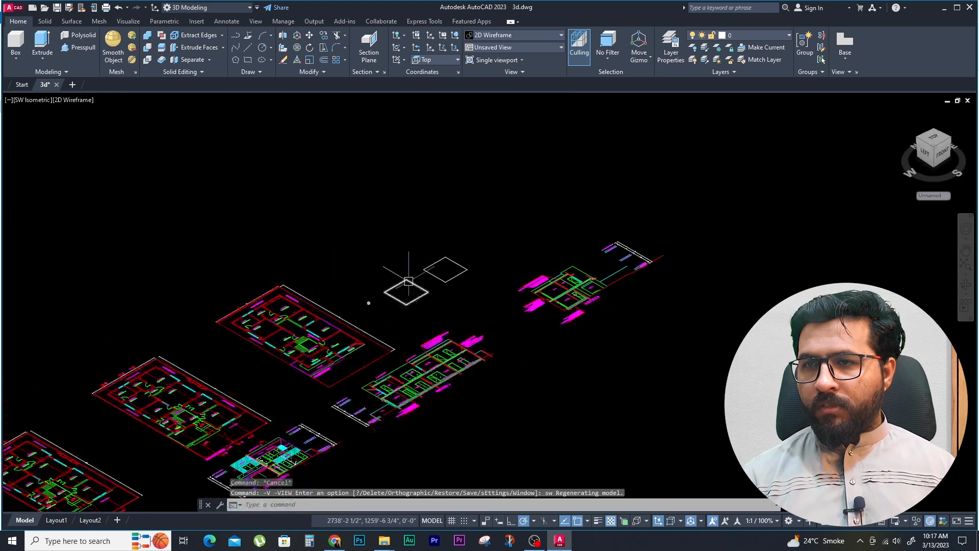
Extrude the original square into a solid about 20'-6" high
scroll(418, 304, up, 3)
text(ext)
key(Return)
click(455, 244)
click(384, 291)
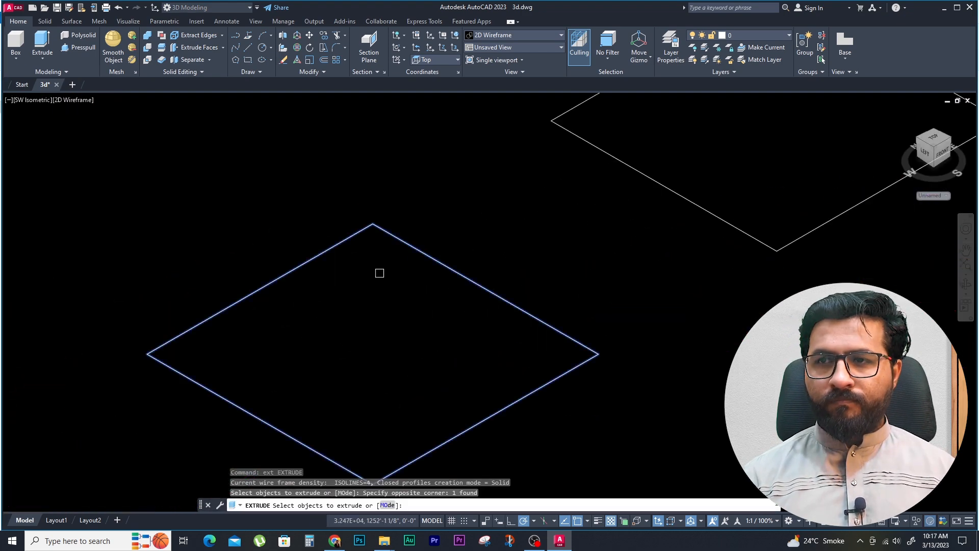
key(Return)
scroll(326, 271, down, 3)
click(332, 213)
scroll(437, 199, up, 2)
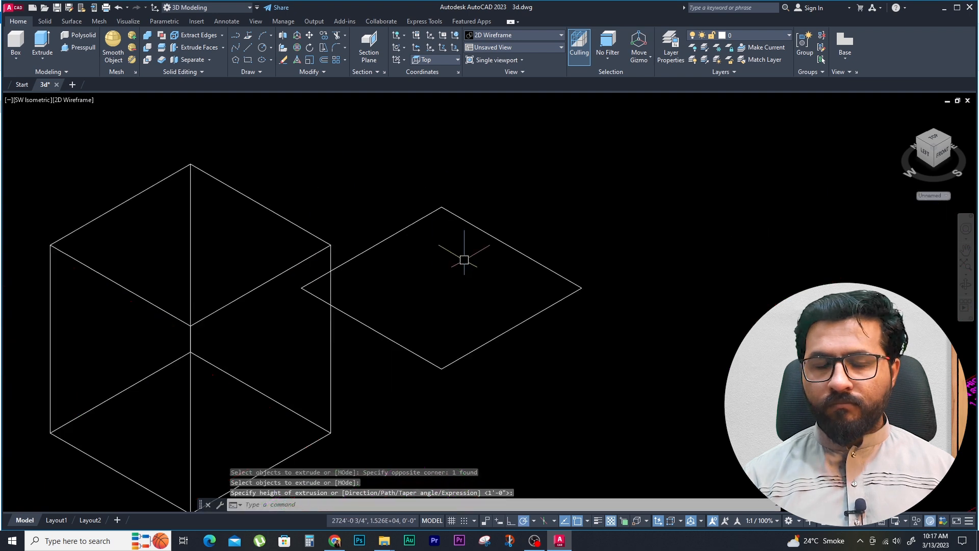
Explode the copied square beside the solid into separate lines
click(522, 343)
click(498, 319)
key(Escape)
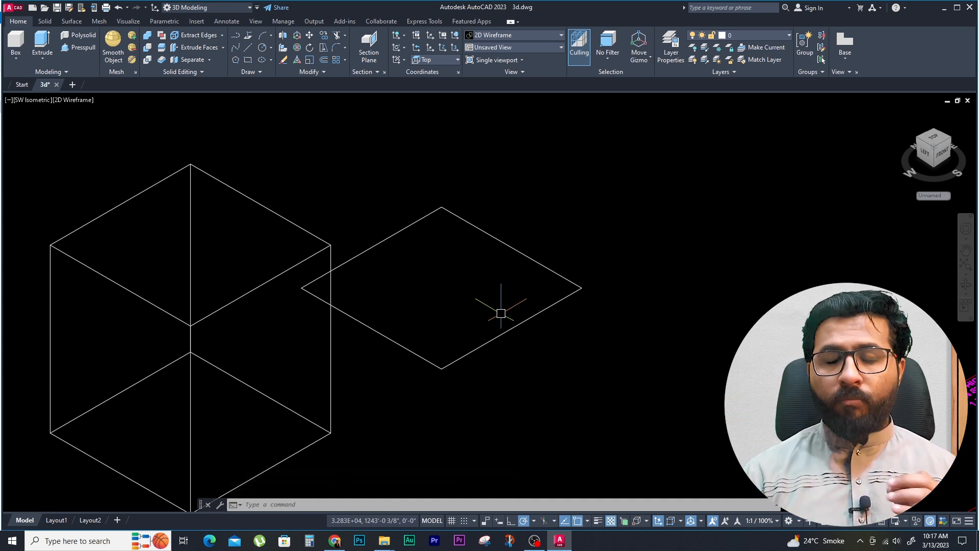
scroll(302, 325, down, 2)
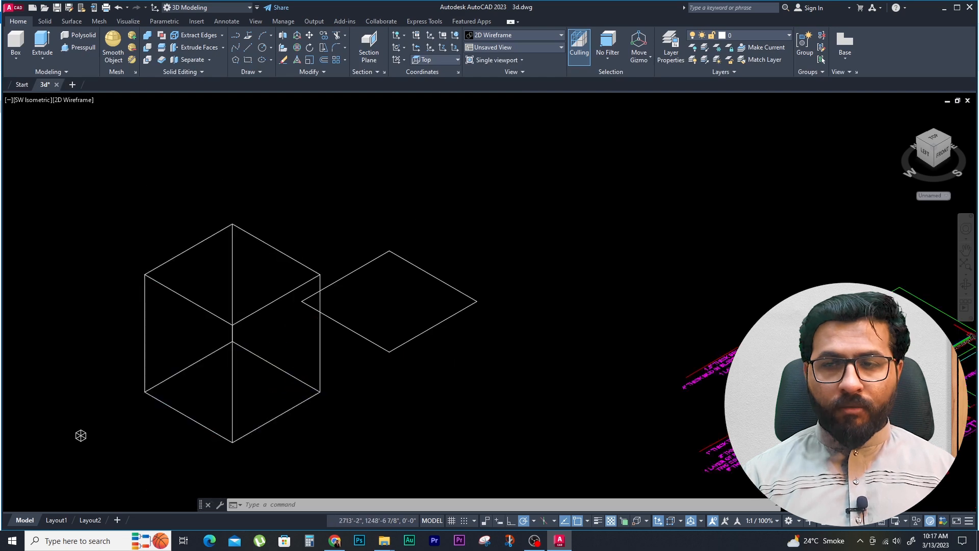
key(Escape)
key(Escape)
text(x)
key(Return)
click(439, 347)
click(399, 275)
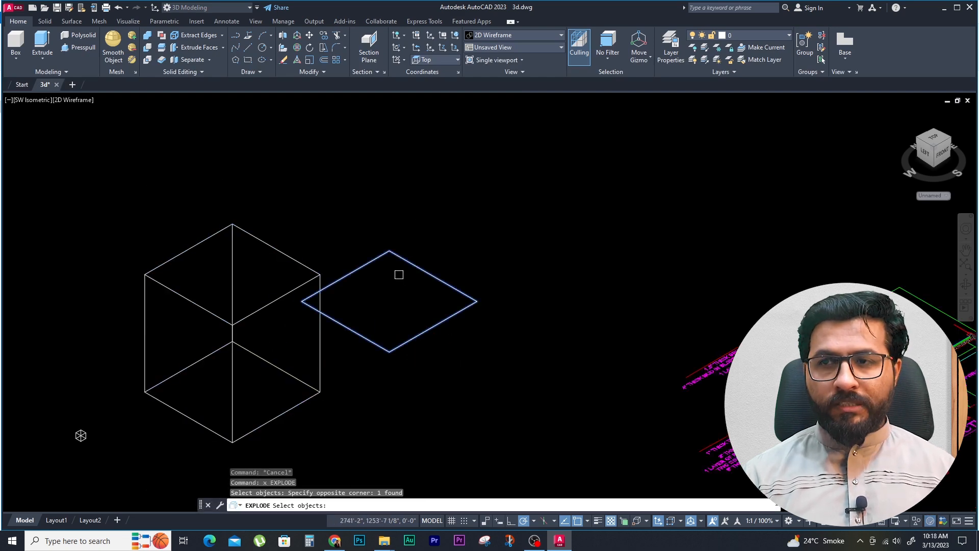
key(Return)
Check by selection that the sides of the exploded square are separate lines, and clear the selection
click(452, 238)
click(398, 305)
click(454, 250)
click(358, 353)
scroll(424, 310, up, 2)
key(Escape)
key(Escape)
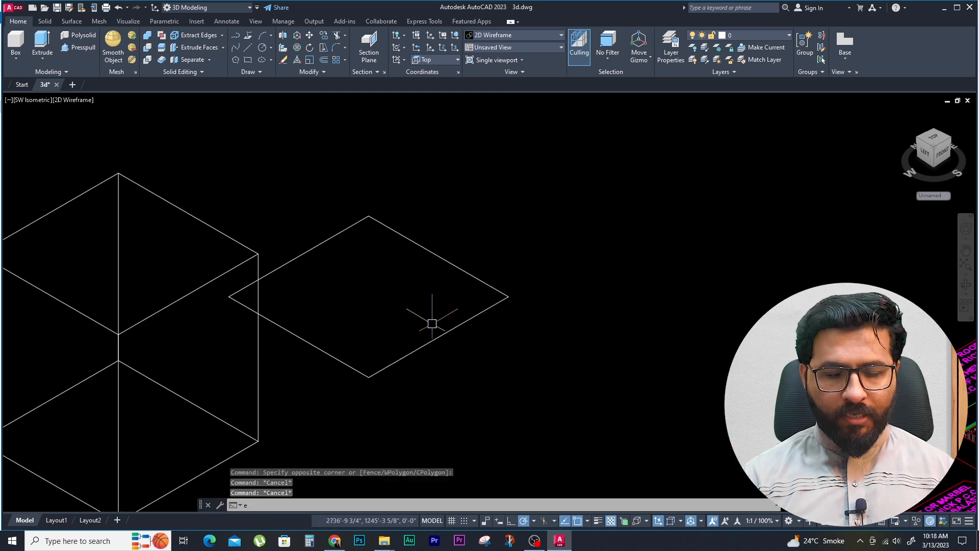
Extrude the four lines of the exploded square upward to about 20'-6" high
text(ext)
key(Return)
click(485, 193)
click(319, 398)
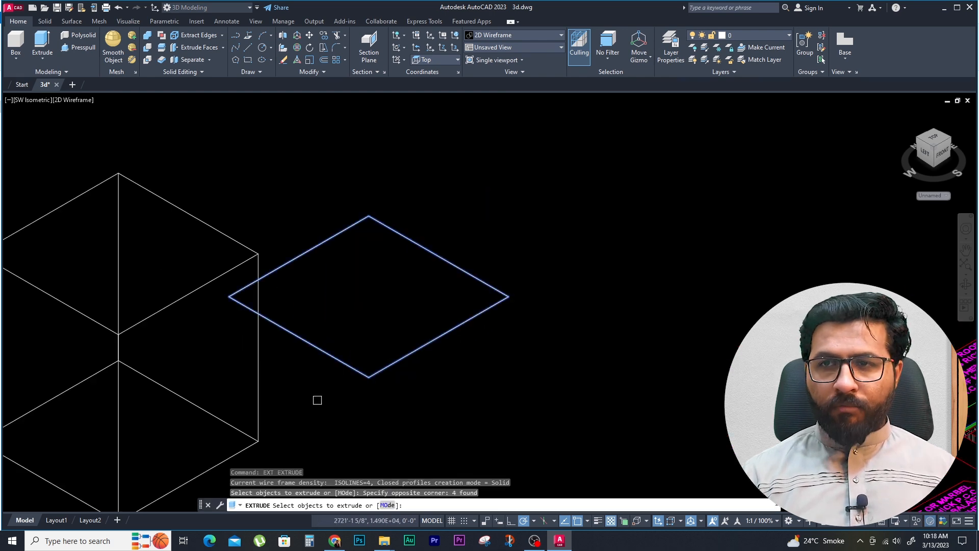
key(Return)
click(291, 218)
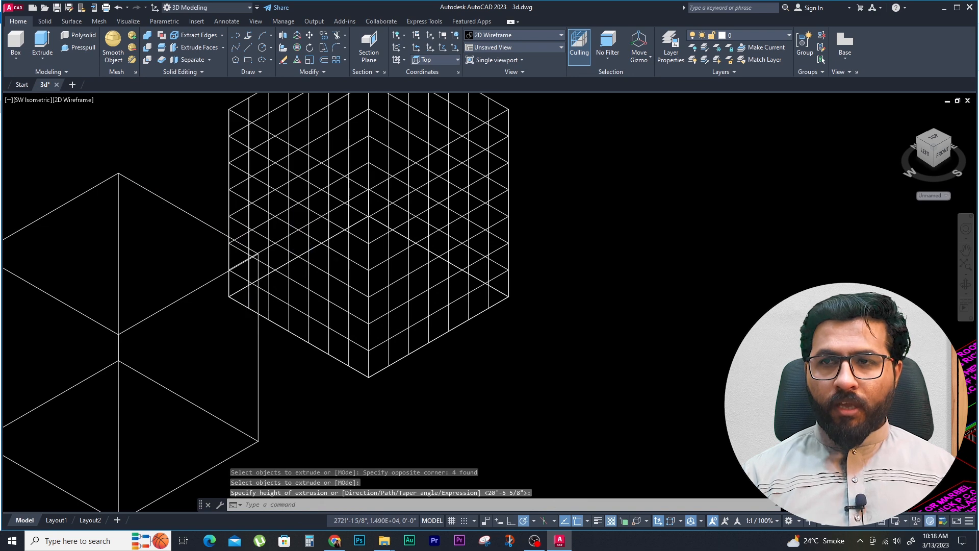
scroll(350, 269, down, 2)
Apply the Conceptual visual style and compare the two extruded boxes from a higher viewing angle
key(Escape)
key(Escape)
click(73, 100)
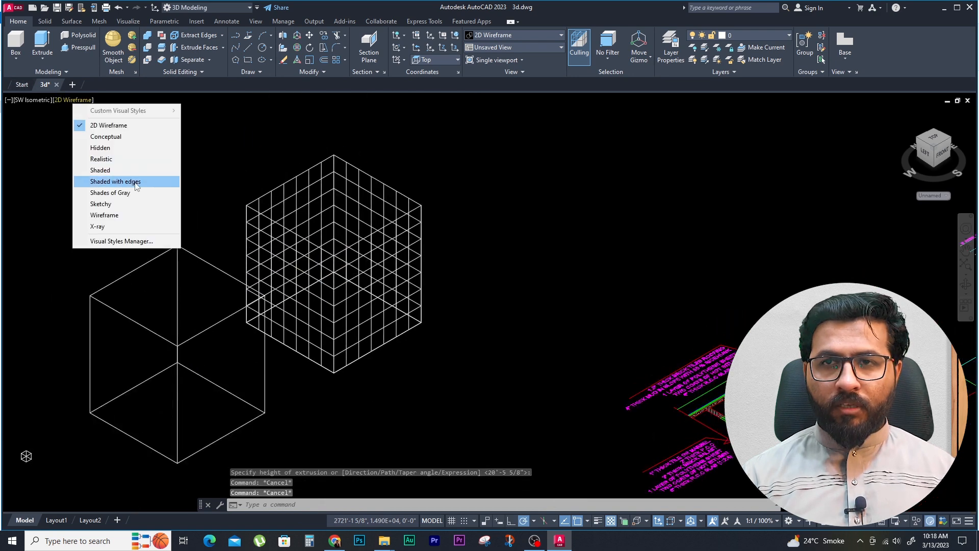
click(123, 137)
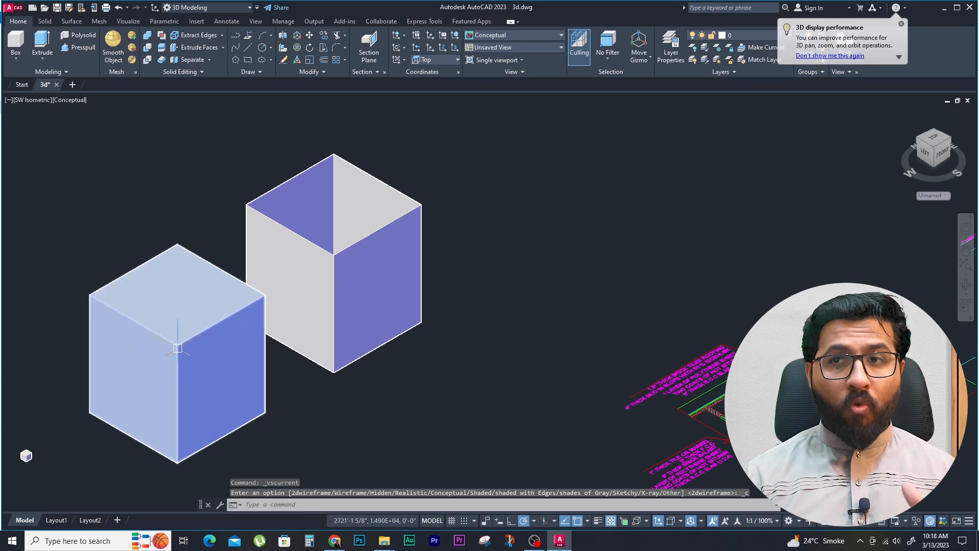
ctrl+click(372, 255)
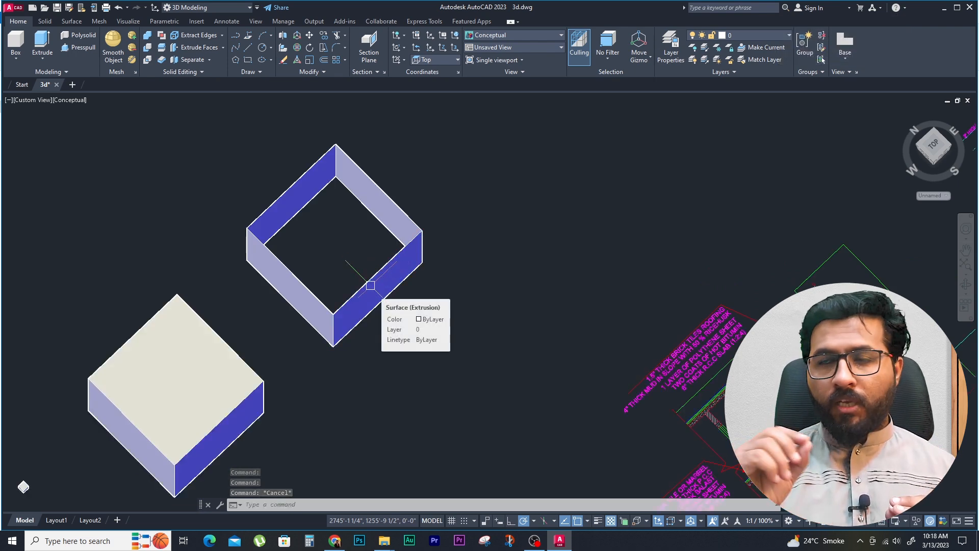
key(Escape)
key(Escape)
scroll(371, 285, down, 4)
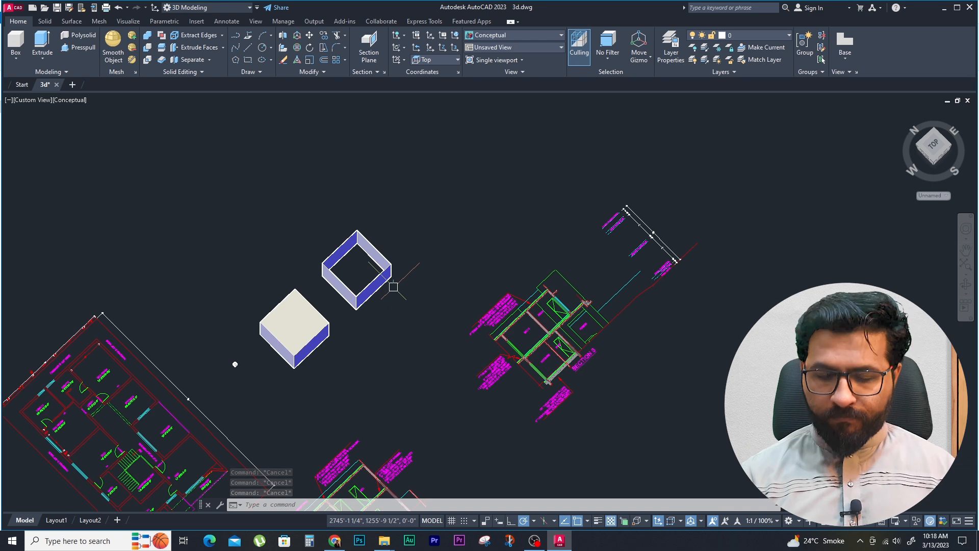
text(-V)
key(Return)
text(-V)
key(Return)
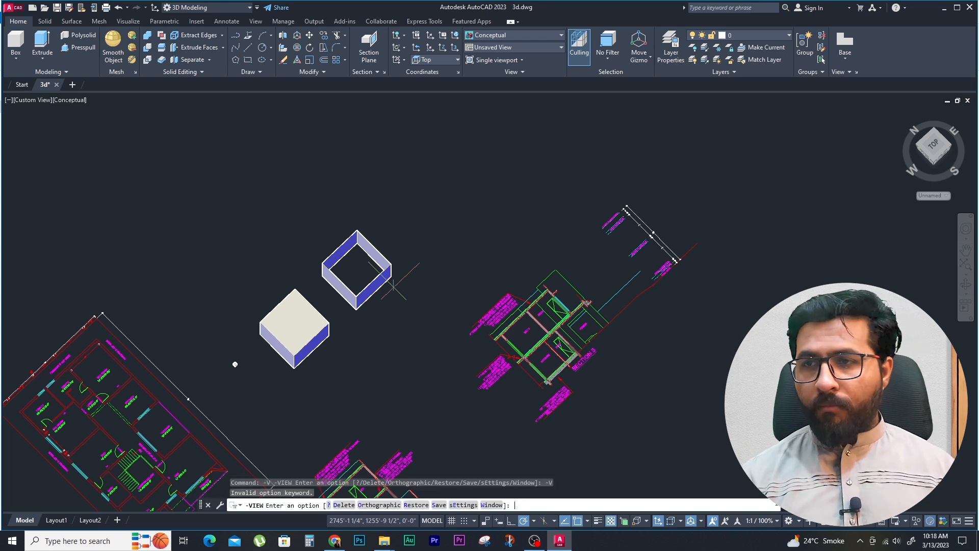
Set the visual style to 2D Wireframe and return to the Top view with the -VIEW command
click(64, 100)
click(87, 120)
text(-V)
key(Return)
text(t)
key(Return)
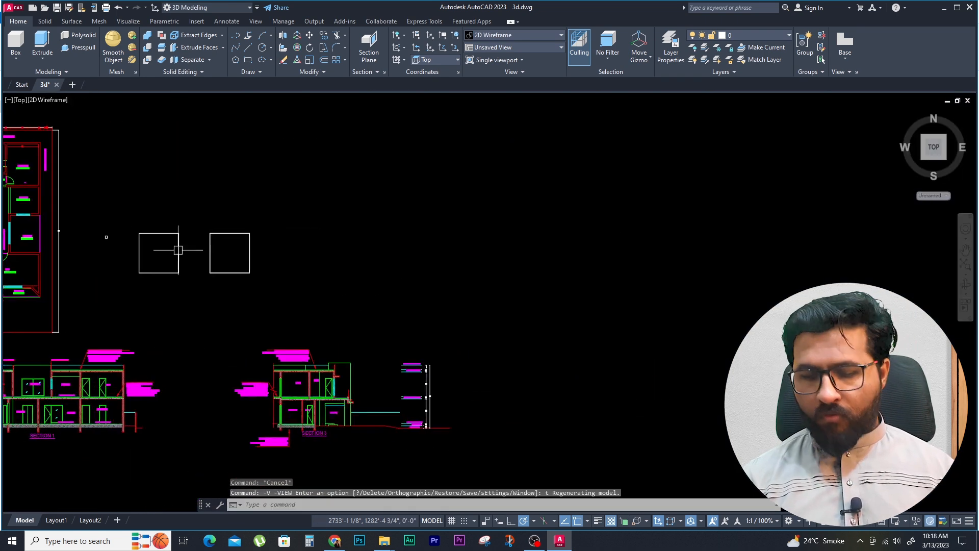
Draw an open three-segment polyline, shaped like an upside-down U, in the empty area beyond the two squares
text(pl)
key(Return)
click(384, 274)
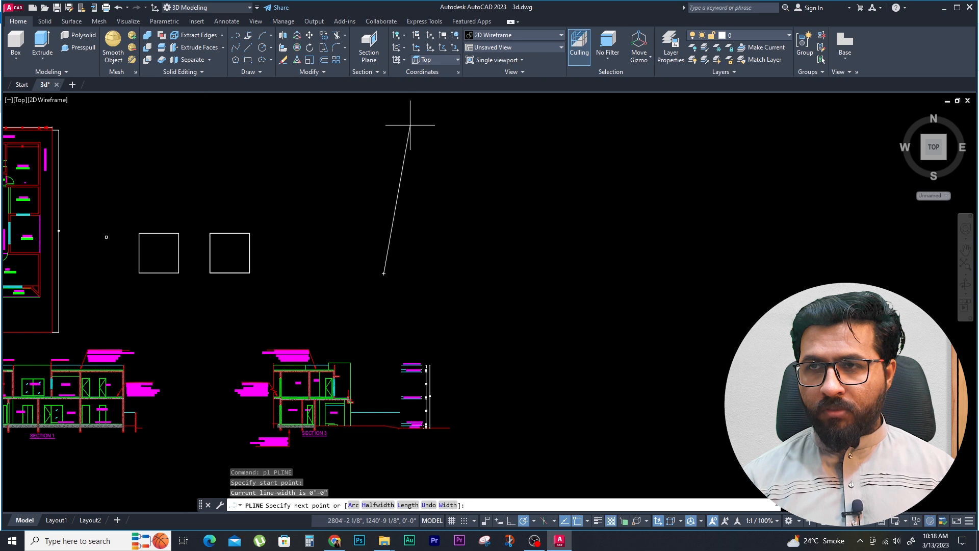
click(383, 120)
click(580, 121)
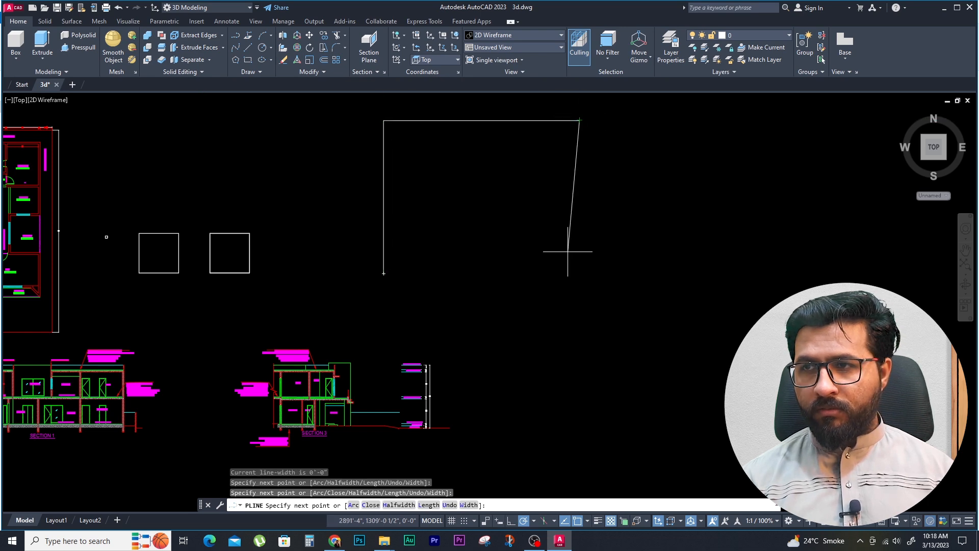
click(579, 278)
key(Escape)
Switch to SW Isometric with the -VIEW command and bring the open polyline into view
text(-V)
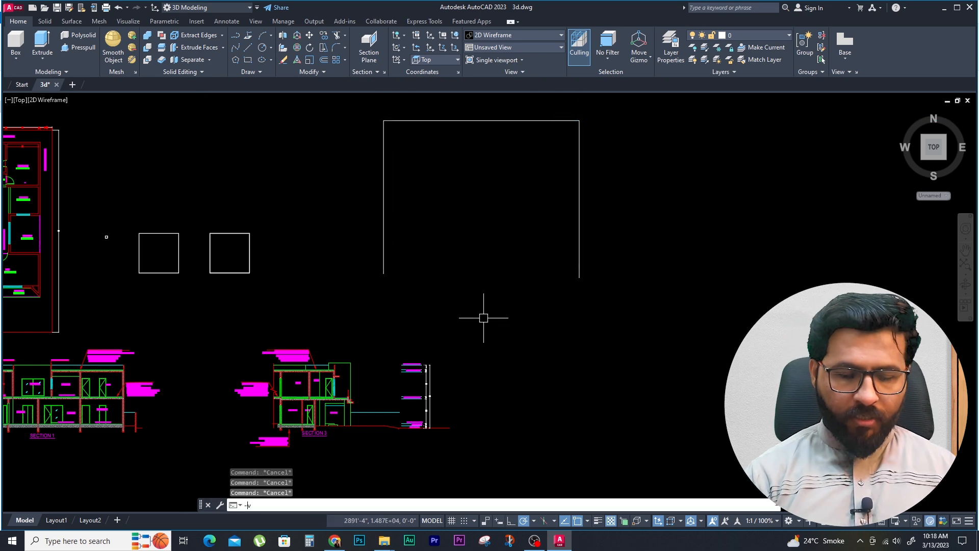
key(Return)
key(Return)
middle_drag(600, 280, 223, 431)
scroll(225, 317, up, 6)
key(Escape)
key(Escape)
middle_drag(272, 354, 205, 226)
scroll(205, 226, down, 2)
Rotate the open polyline with 3DROTATE about the X axis through its centre so that its legs stand vertical
click(273, 256)
click(212, 181)
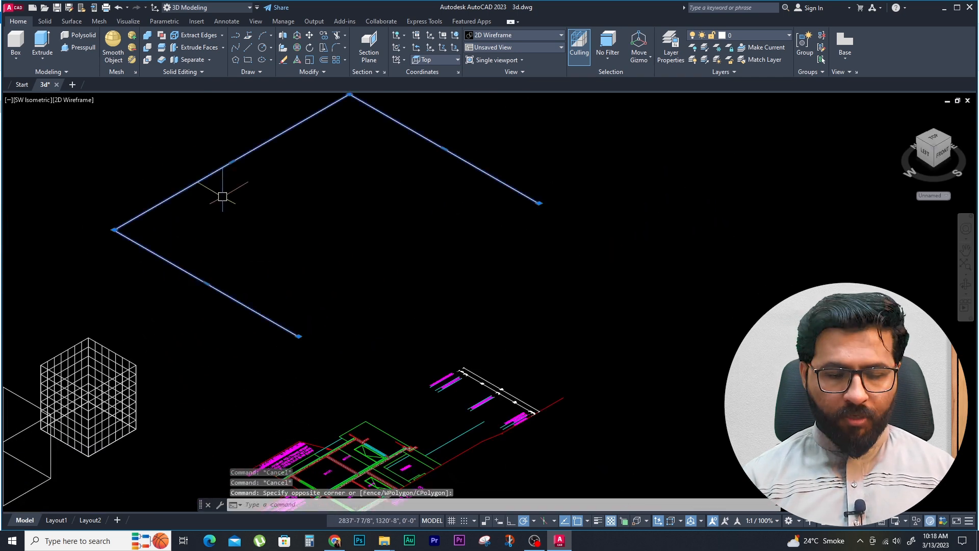
text(3r)
key(Return)
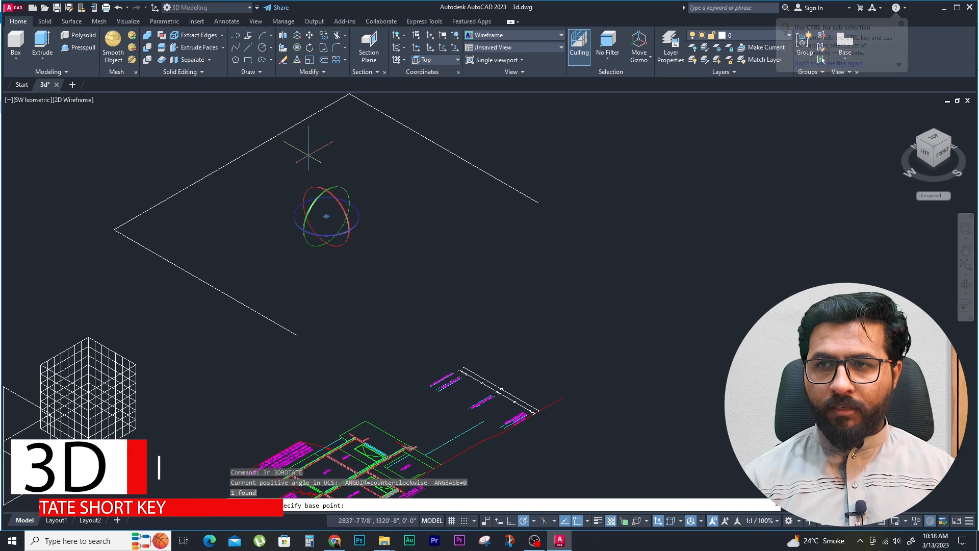
click(327, 216)
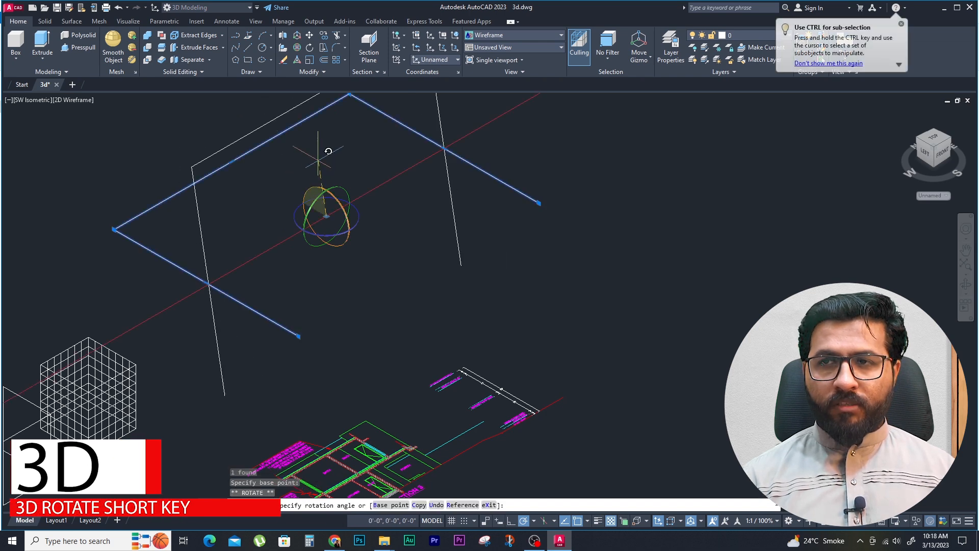
click(325, 154)
key(Escape)
key(Escape)
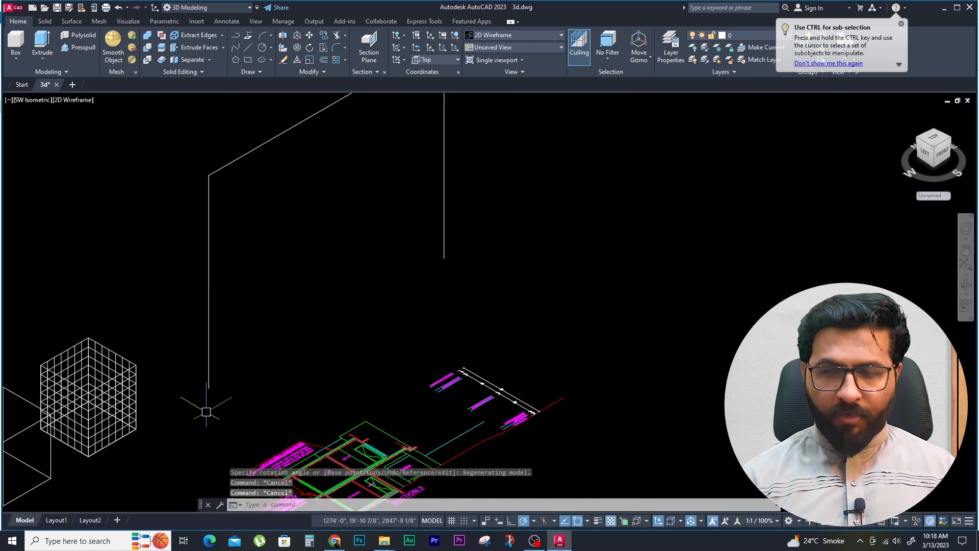
Draw a circle with a diameter of 12 centred on the lower end of the upright polyline's nearer leg
text(c)
key(Return)
scroll(233, 401, up, 3)
click(174, 370)
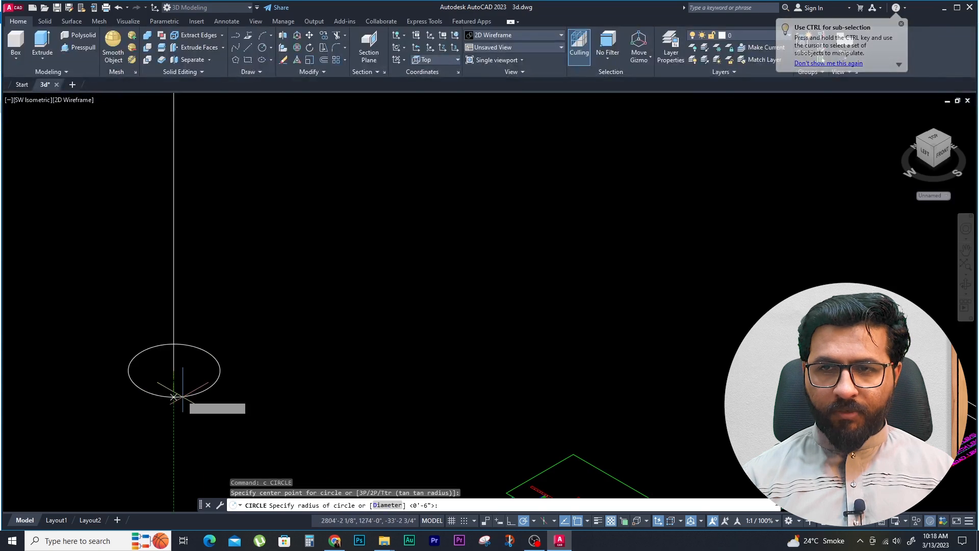
text(d)
key(Return)
text(12)
key(Return)
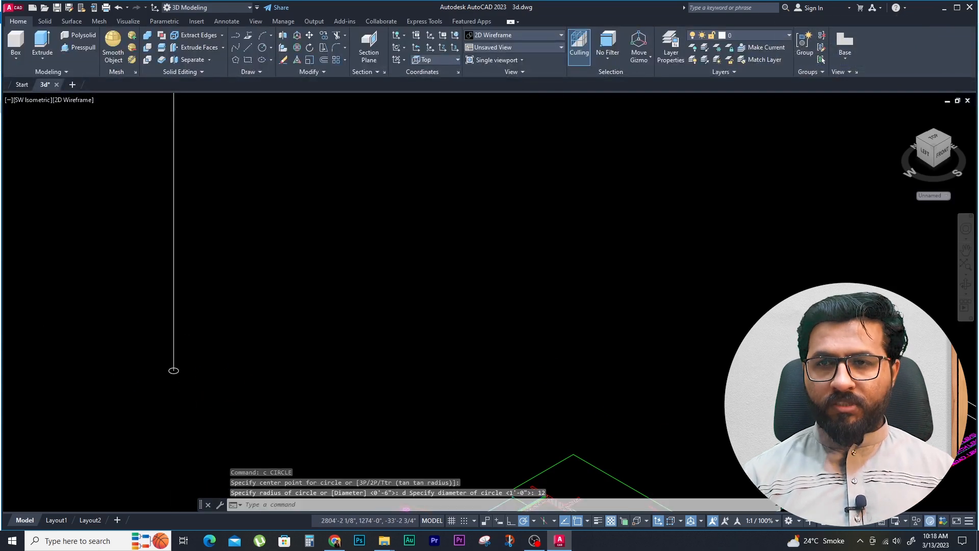
Extrude the circle with the Path option along the upright polyline
scroll(196, 389, down, 4)
scroll(170, 378, up, 4)
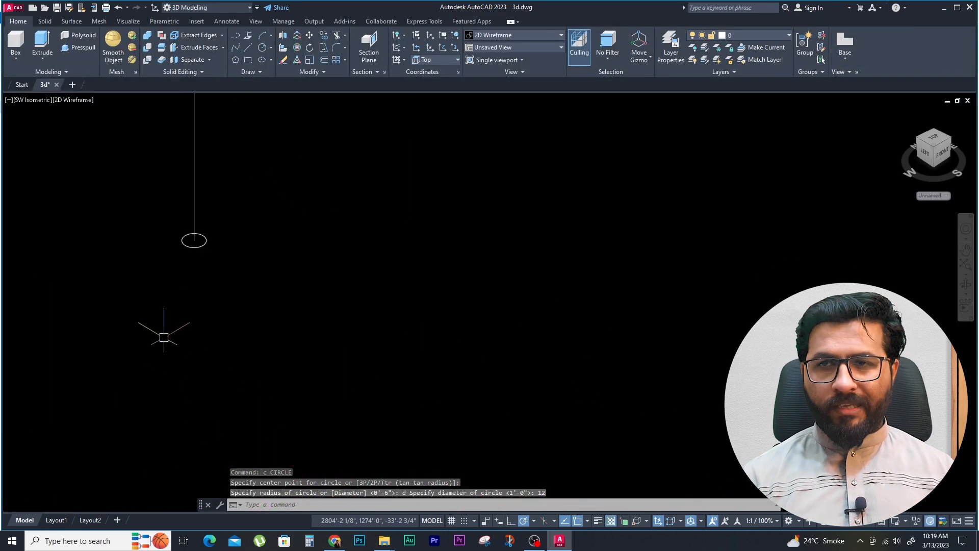
text(ext)
key(Return)
click(188, 236)
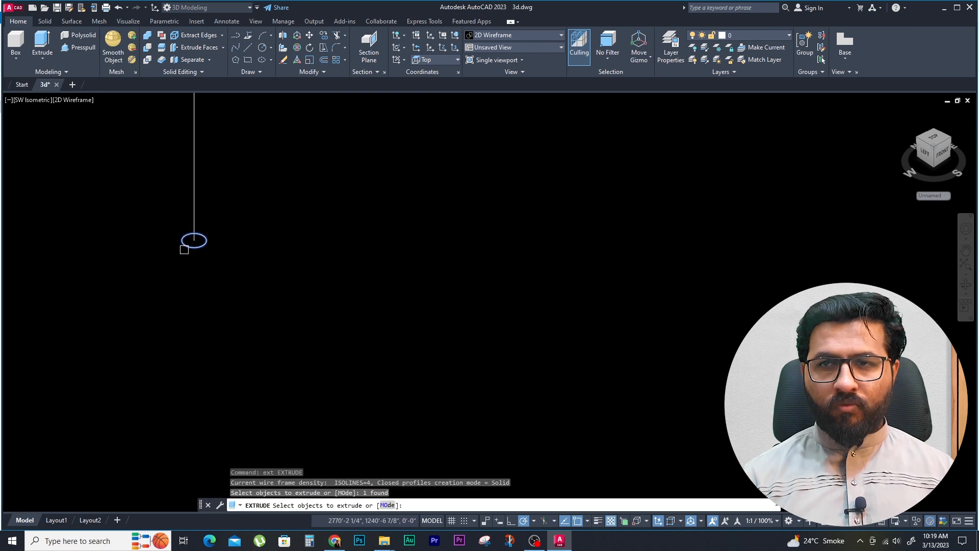
scroll(184, 244, down, 3)
key(Return)
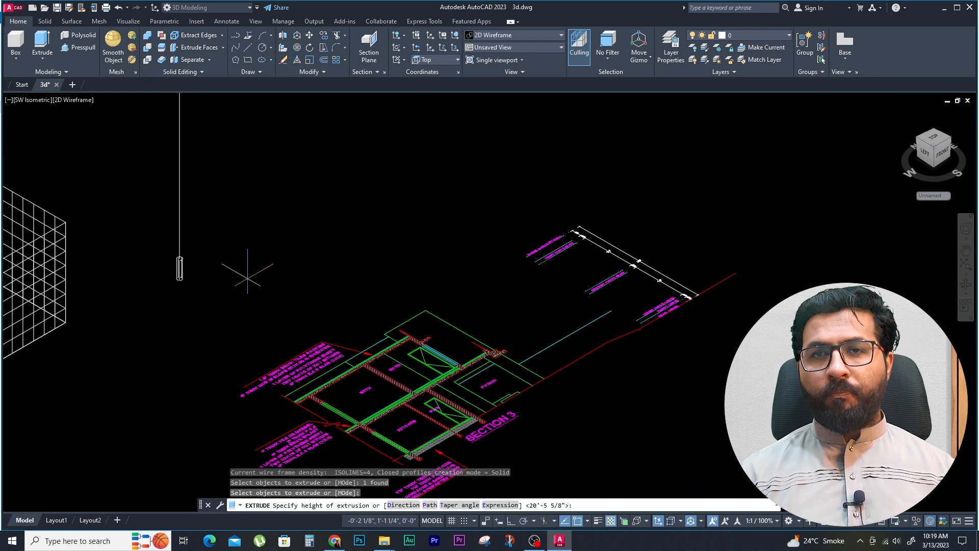
scroll(165, 352, down, 2)
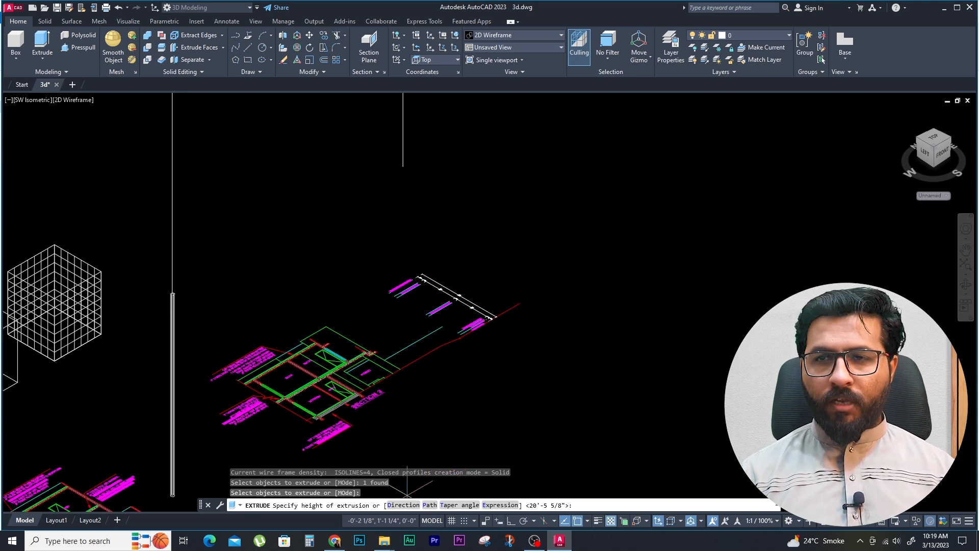
text(P)
key(Return)
scroll(188, 339, down, 2)
middle_drag(189, 340, 175, 379)
Apply the Conceptual visual style and view the pipe frame up close
click(73, 101)
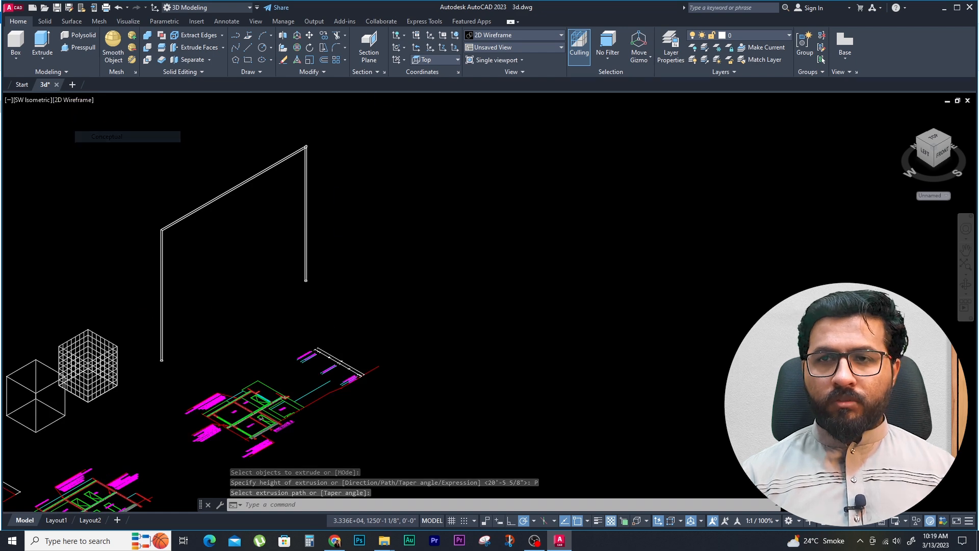
click(114, 135)
scroll(158, 283, up, 3)
key(Escape)
key(Escape)
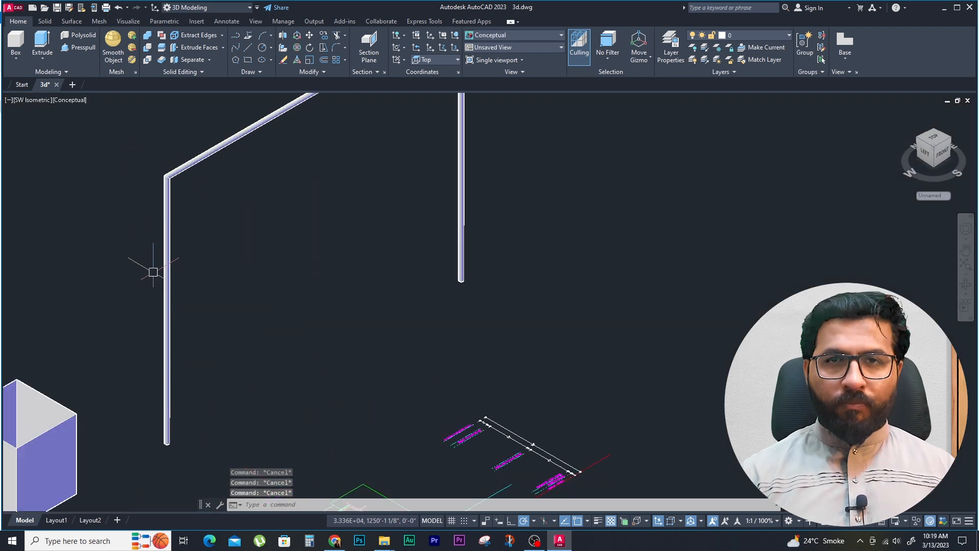